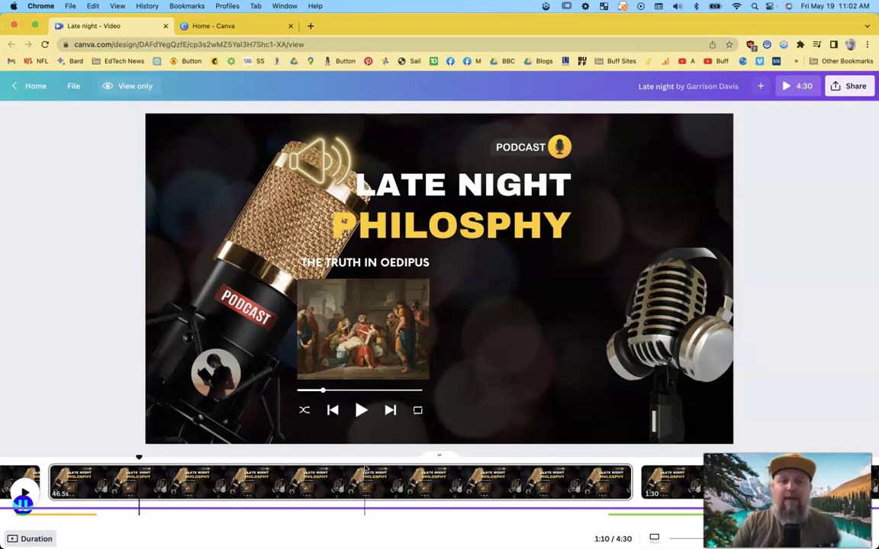
Play the Late night example video from the start, then pause it.
click(267, 478)
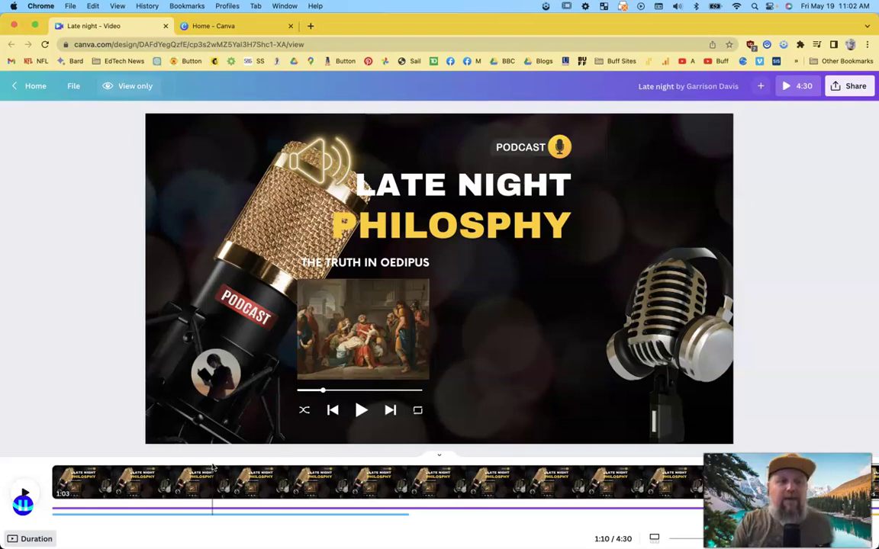
click(28, 490)
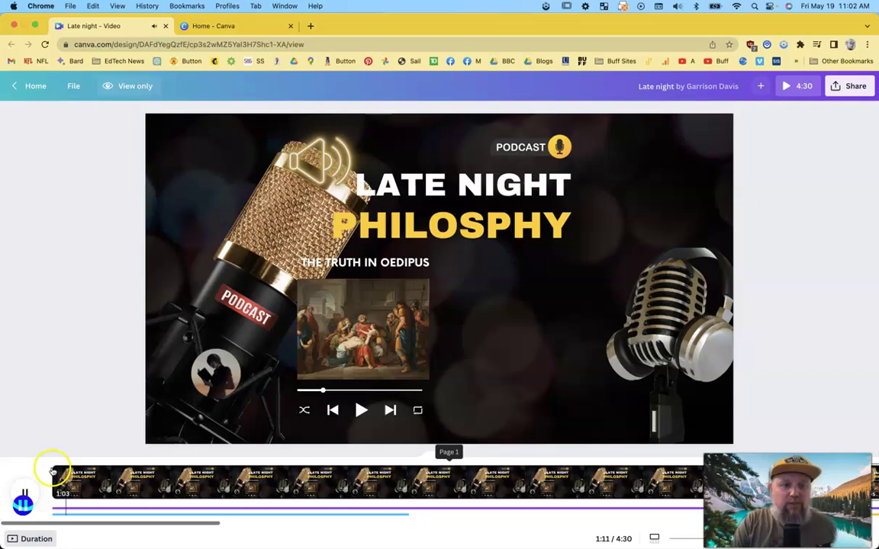
click(47, 461)
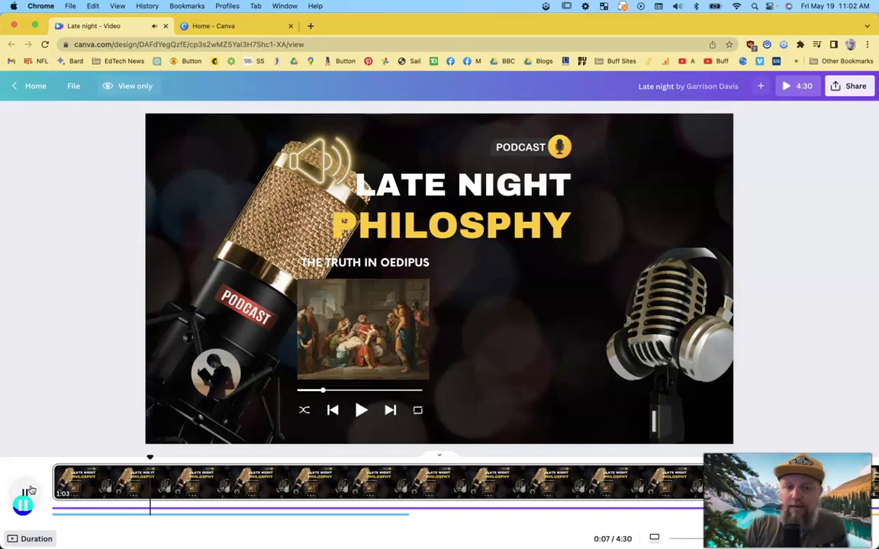
click(26, 492)
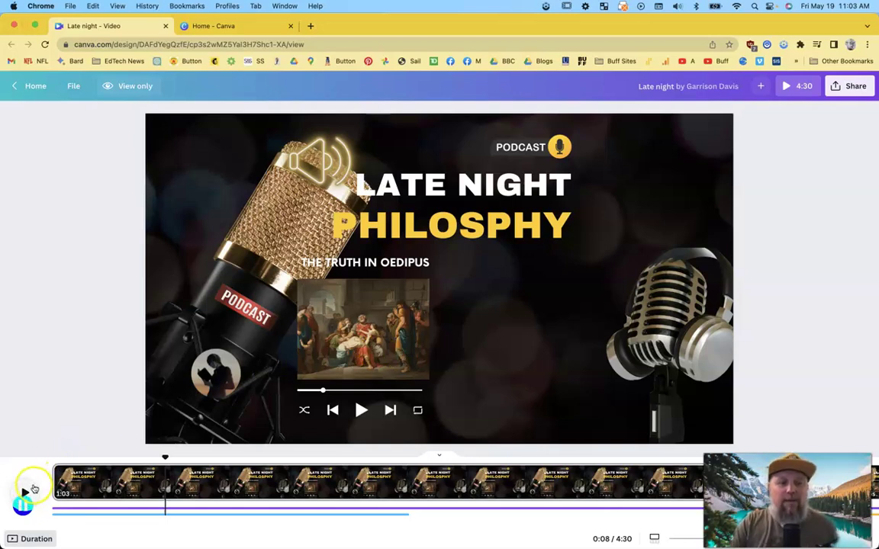
Inspect the example's voice, background music and video tracks, then return to the Canva home page.
click(133, 515)
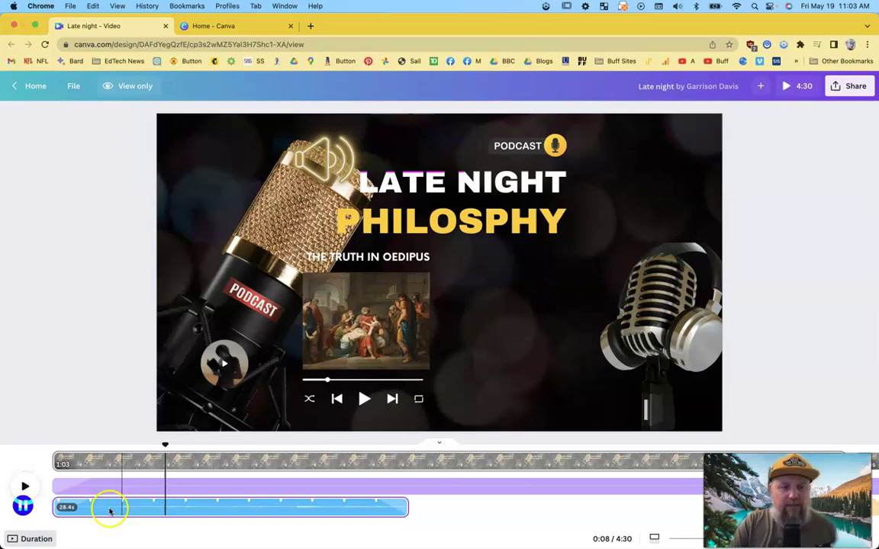
click(124, 487)
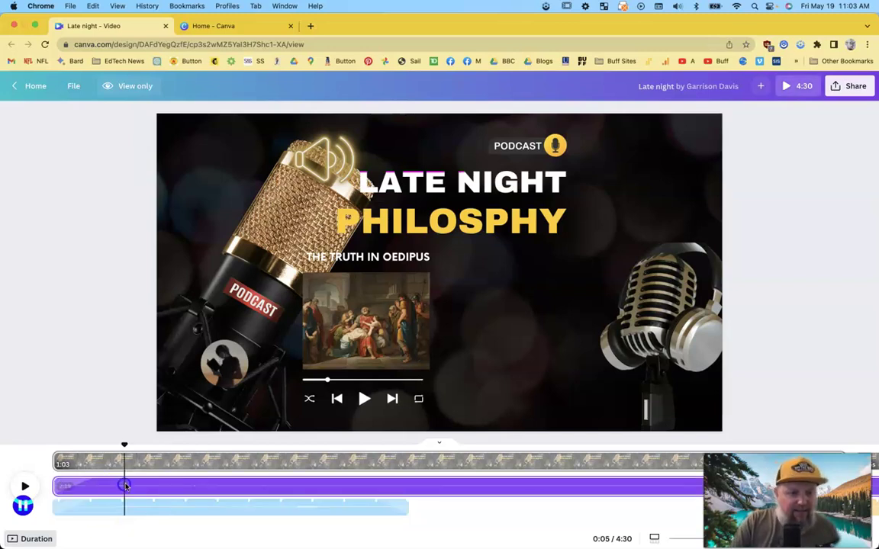
click(144, 511)
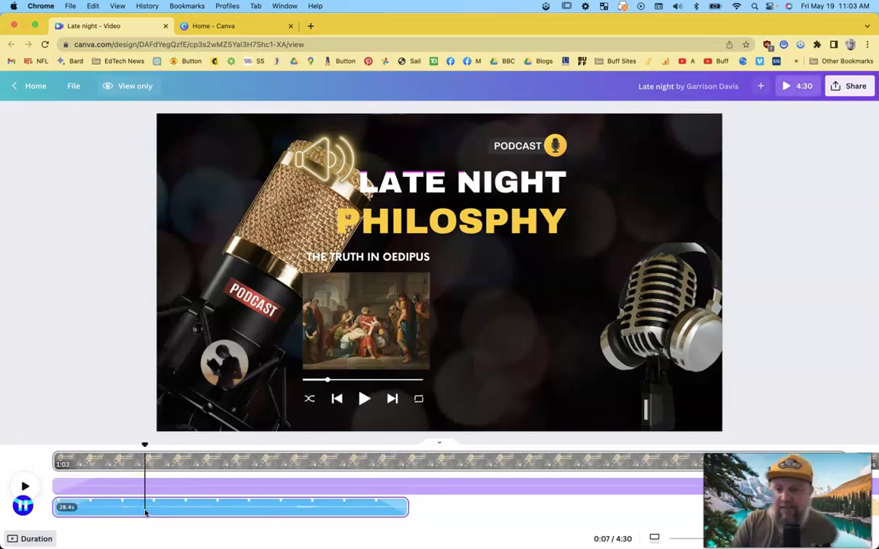
click(170, 460)
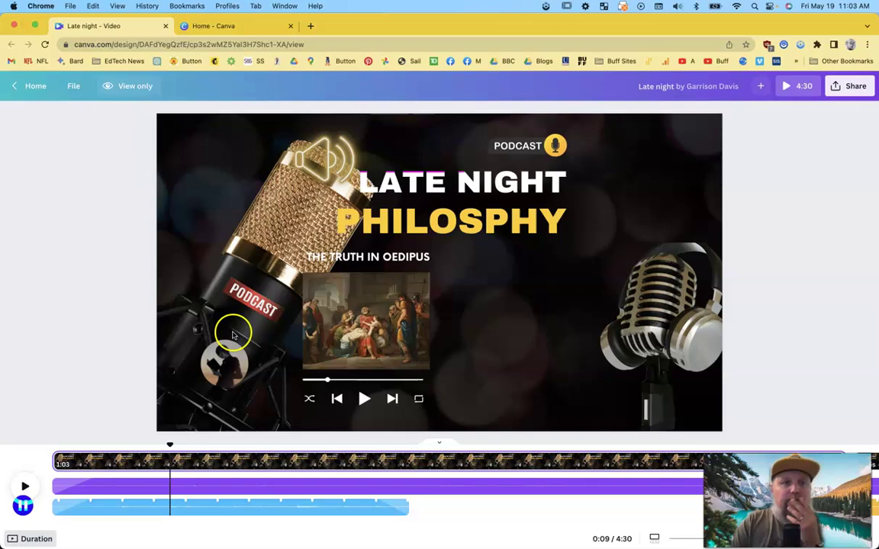
click(229, 25)
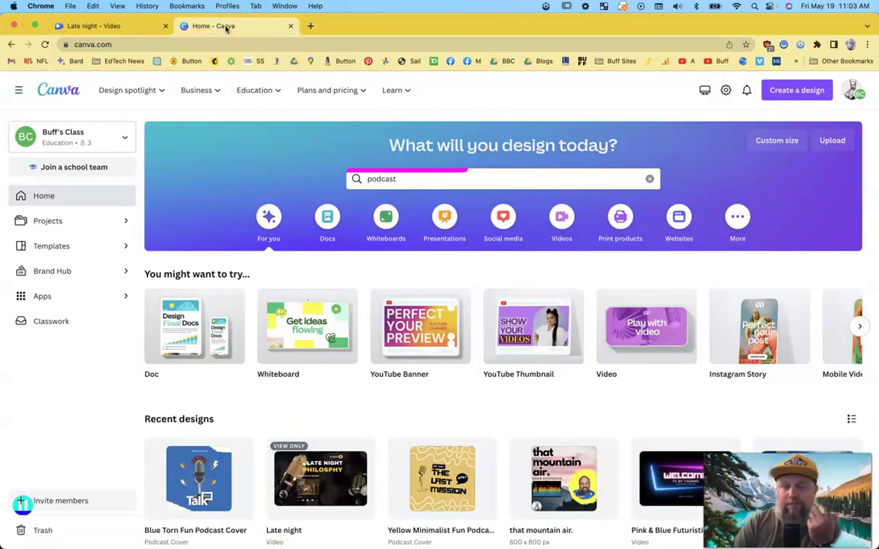
Find podcast cover templates and customize the Fun Story Colorful Splashes and Microphone template.
click(406, 183)
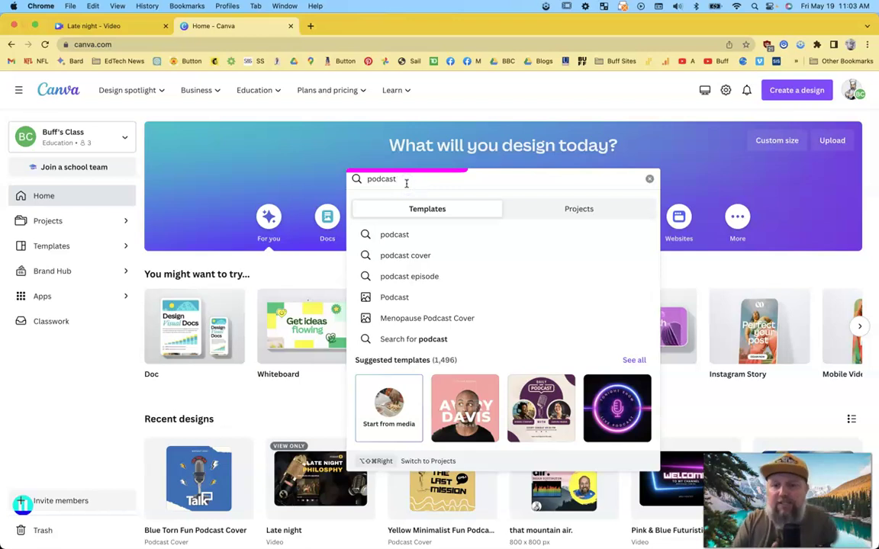
click(418, 255)
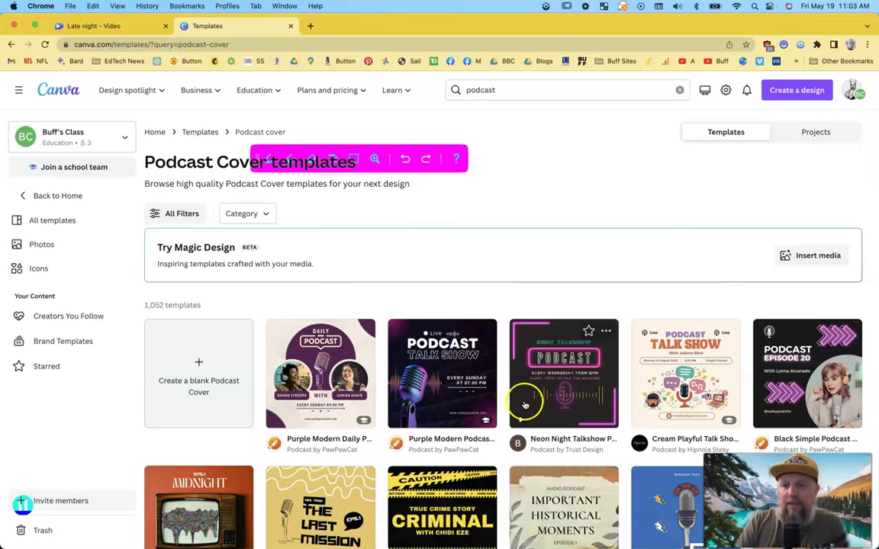
scroll(520, 402, down, 1)
scroll(526, 404, down, 3)
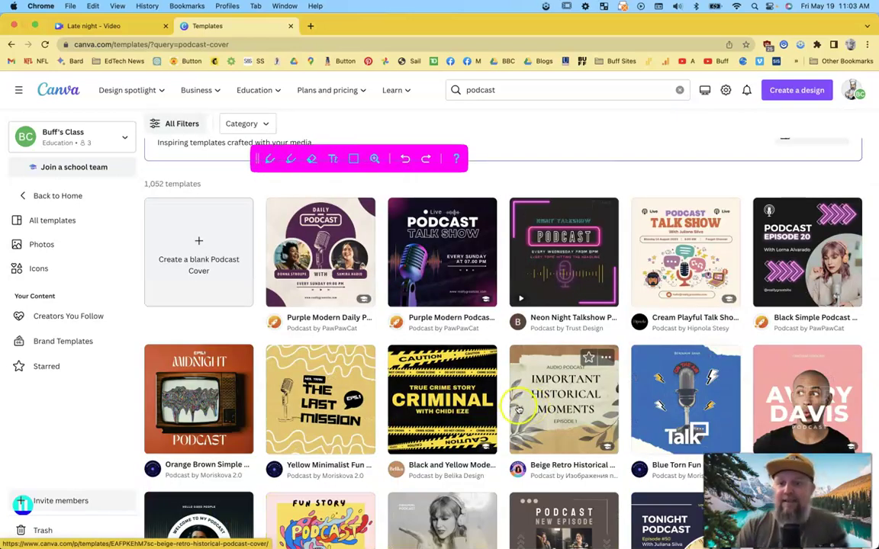
scroll(473, 427, down, 2)
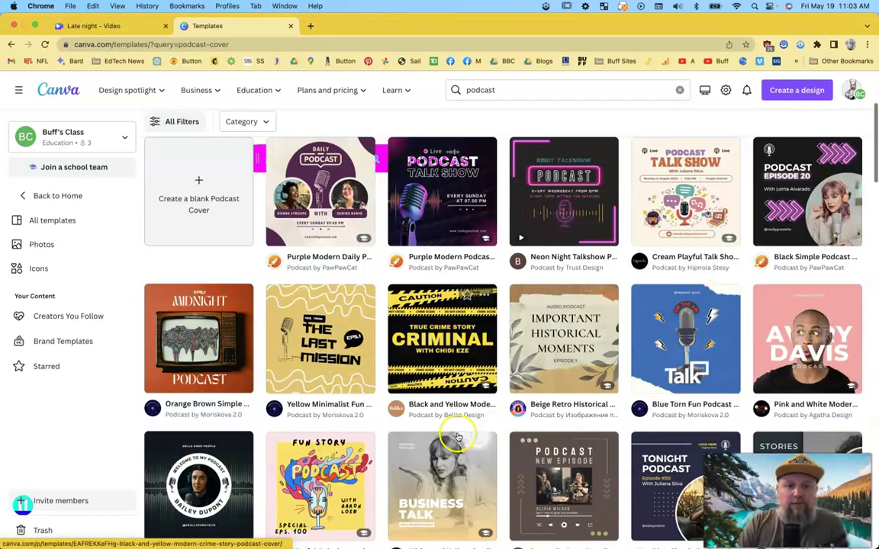
scroll(381, 419, down, 1)
click(298, 407)
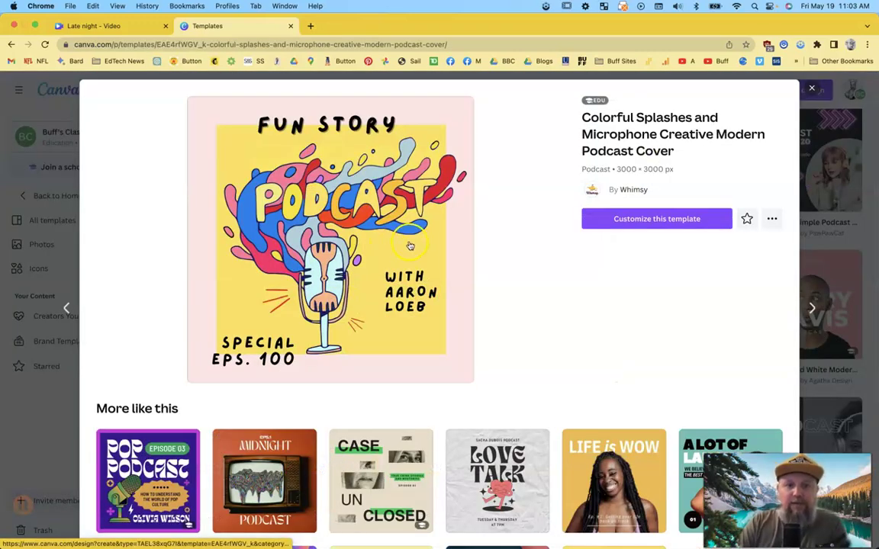
click(633, 222)
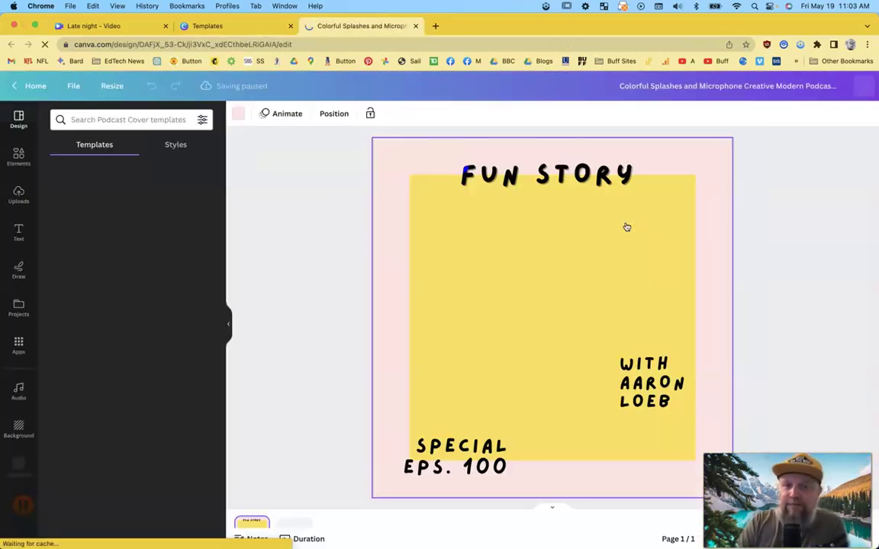
click(639, 366)
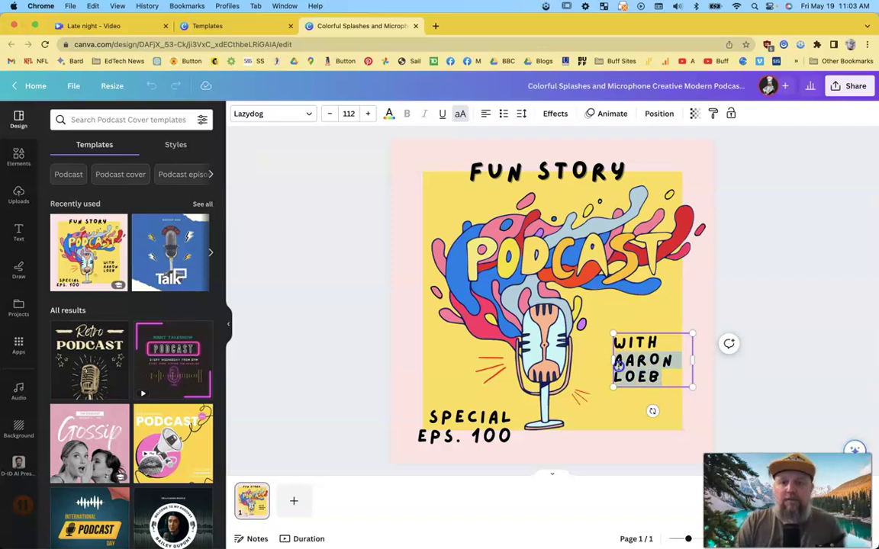
drag(660, 377, 616, 361)
text(BUFF)
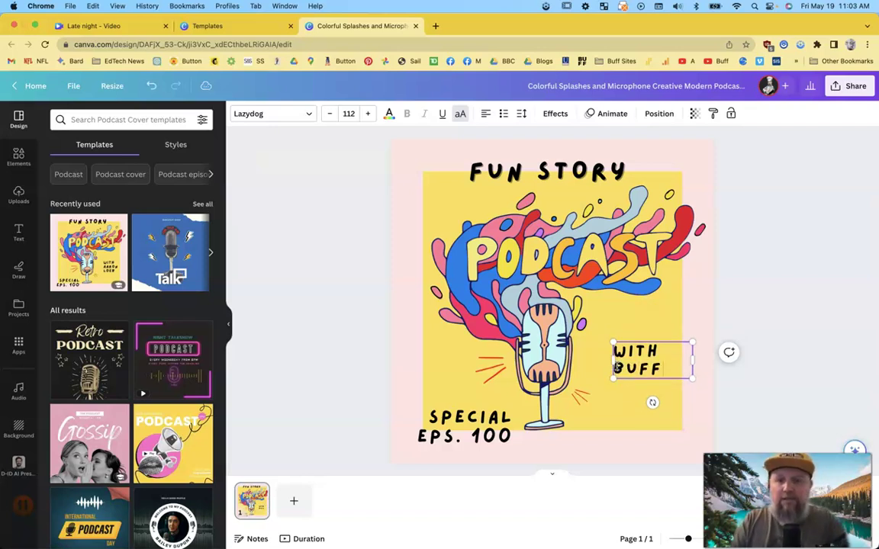
click(745, 290)
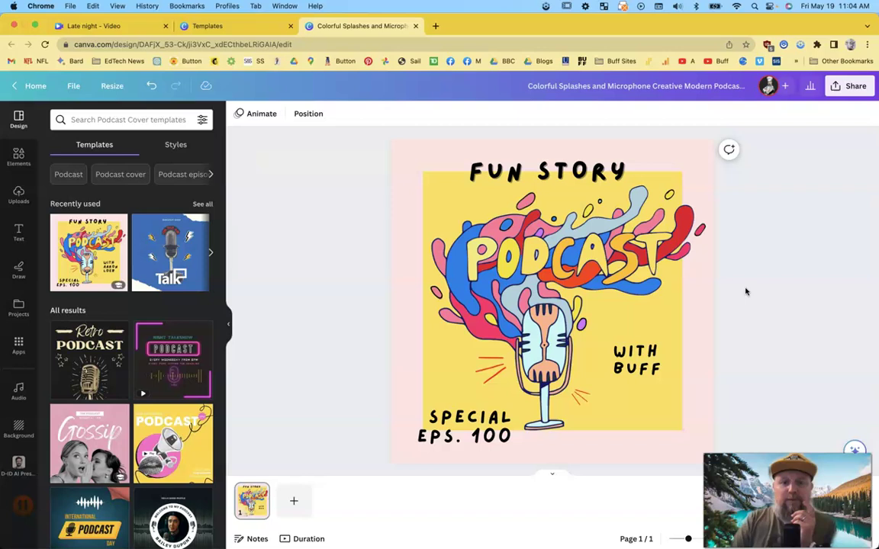
click(689, 297)
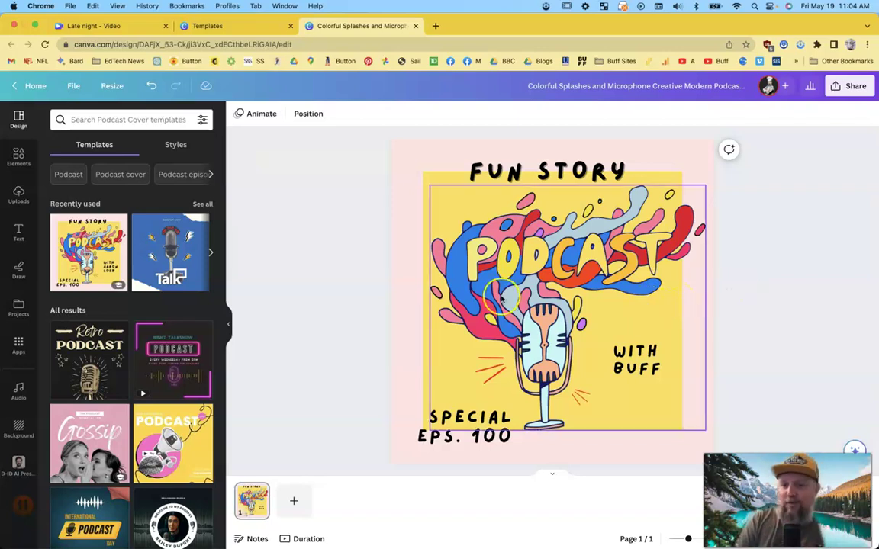
click(251, 290)
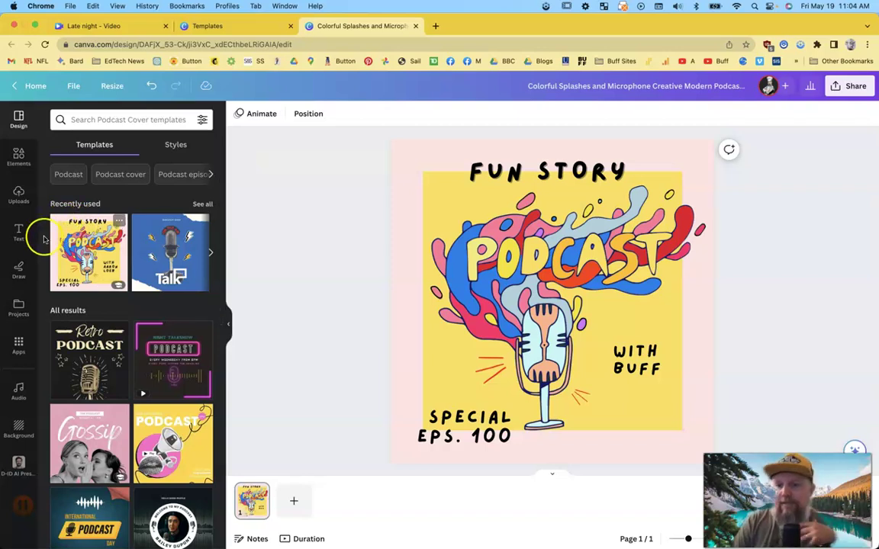
Start a Record yourself session with 'No camera', placing the chef avatar at the bottom-left.
click(18, 194)
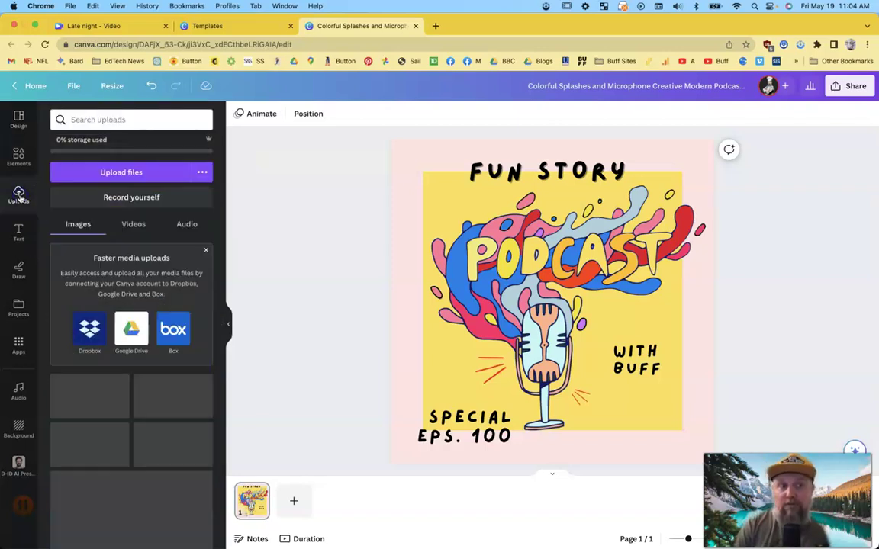
click(106, 200)
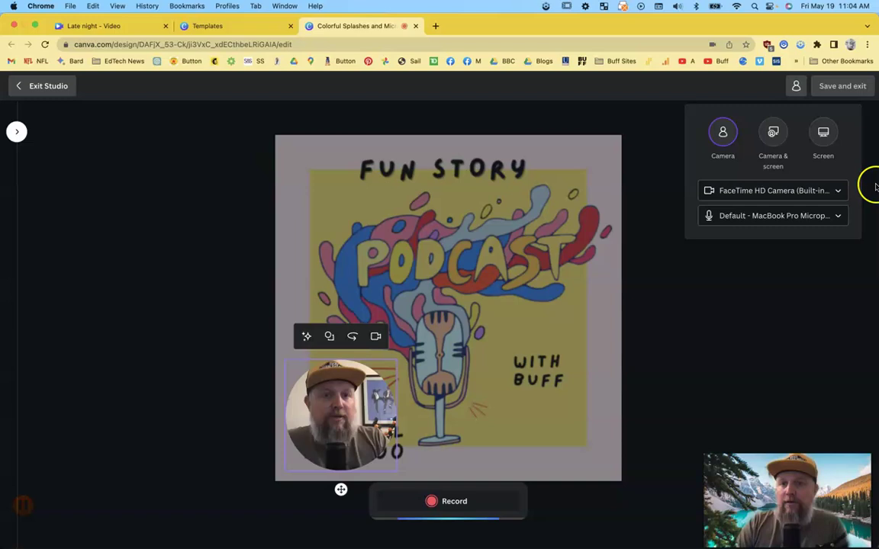
click(772, 191)
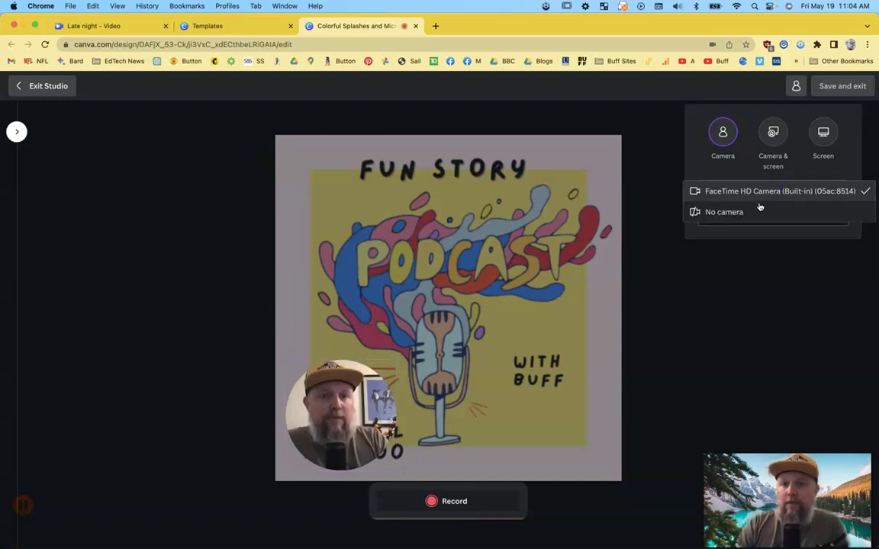
click(763, 212)
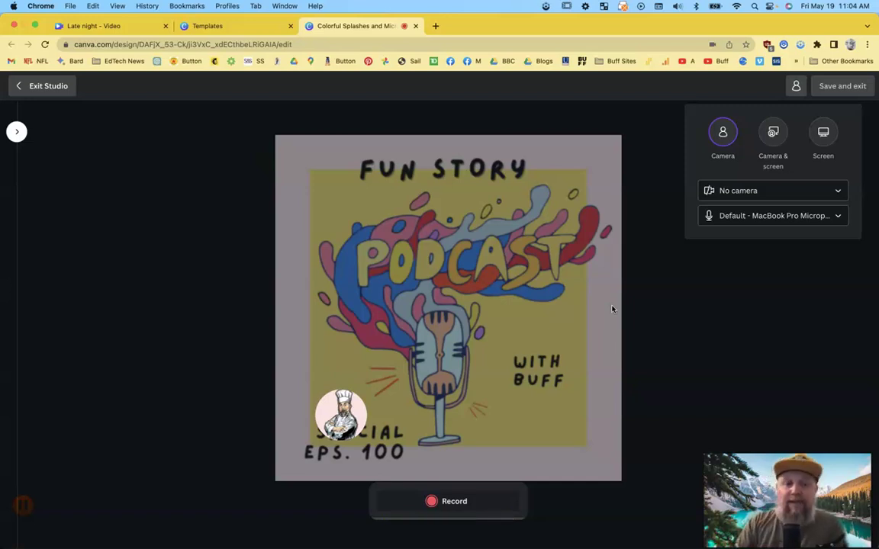
drag(331, 417, 302, 441)
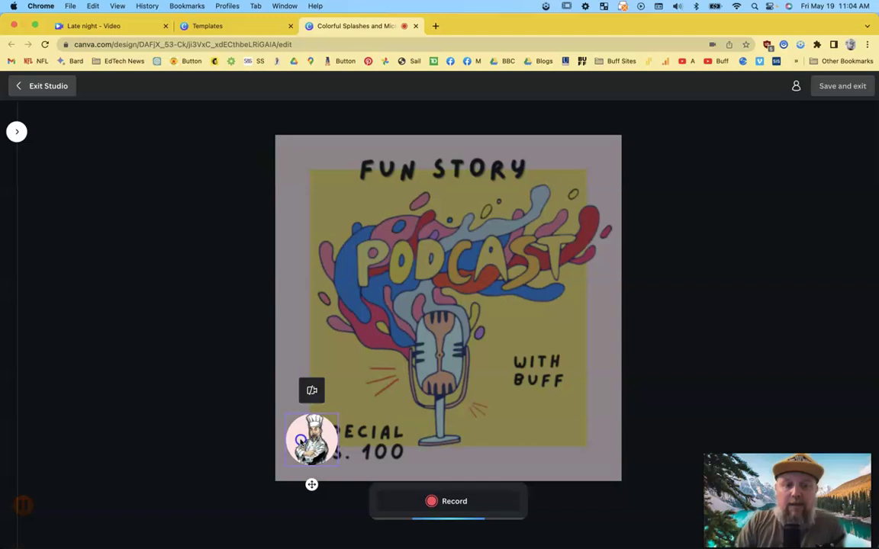
Record a spoken clip with the chef avatar and save it onto the cover.
click(456, 501)
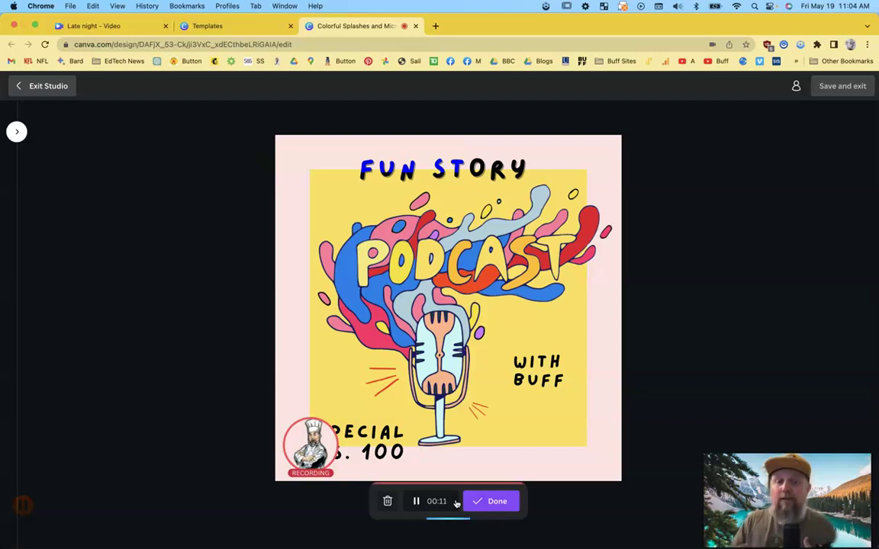
click(483, 501)
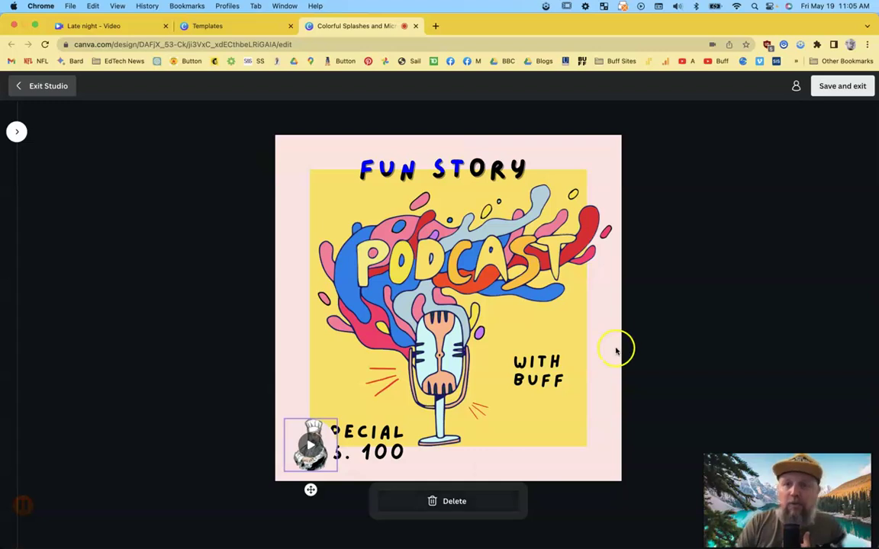
click(833, 87)
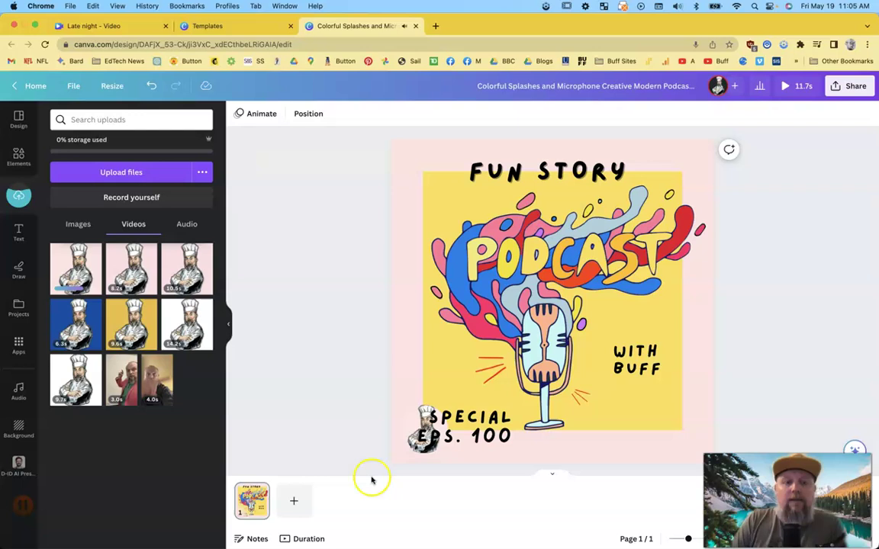
Shift the SPECIAL EPS. 100 text rightward beside the chef clip, then select the clip.
click(422, 433)
click(458, 427)
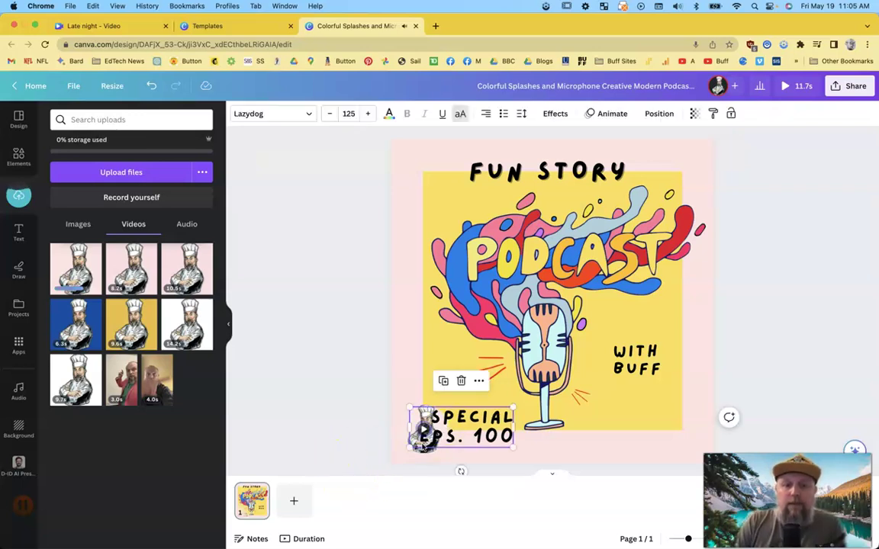
mouse_move(458, 424)
mouse_down()
mouse_move(481, 412)
mouse_move(490, 422)
mouse_up()
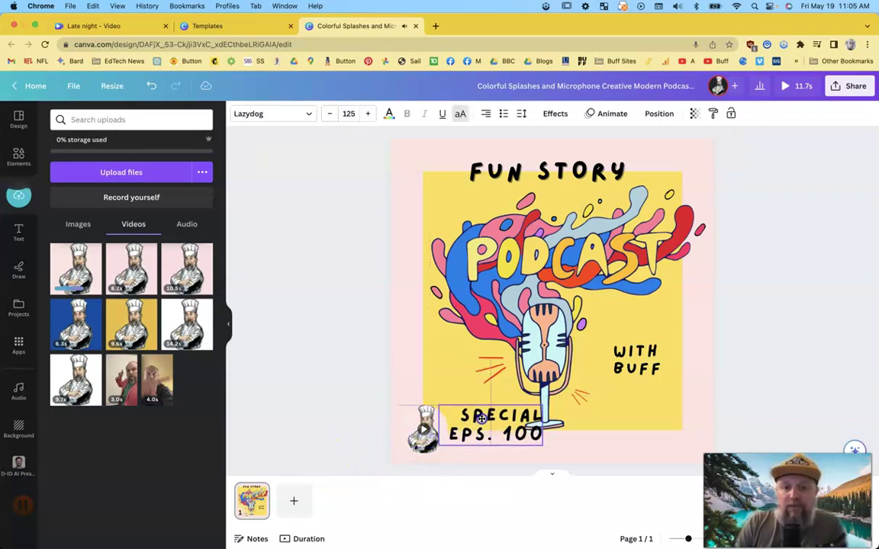
click(440, 428)
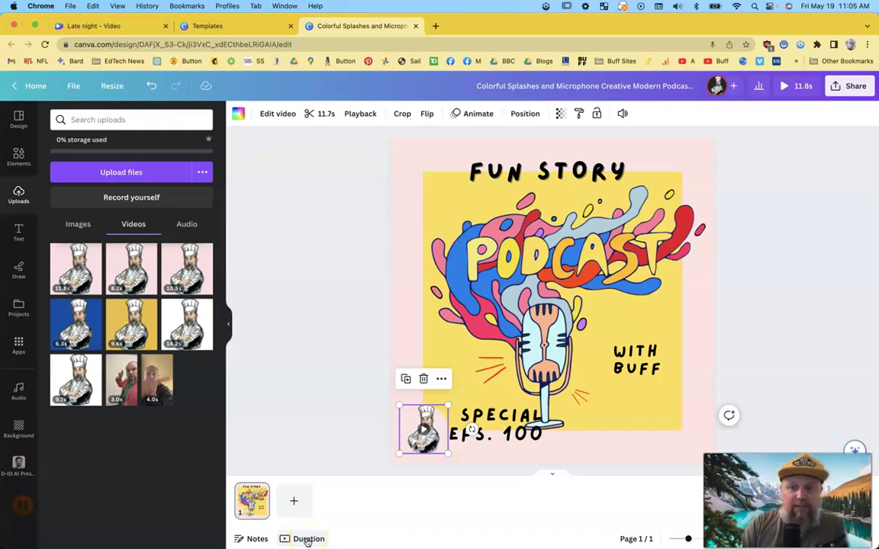
Show the page as an 11-second video timeline and browse the Apps directory.
click(307, 539)
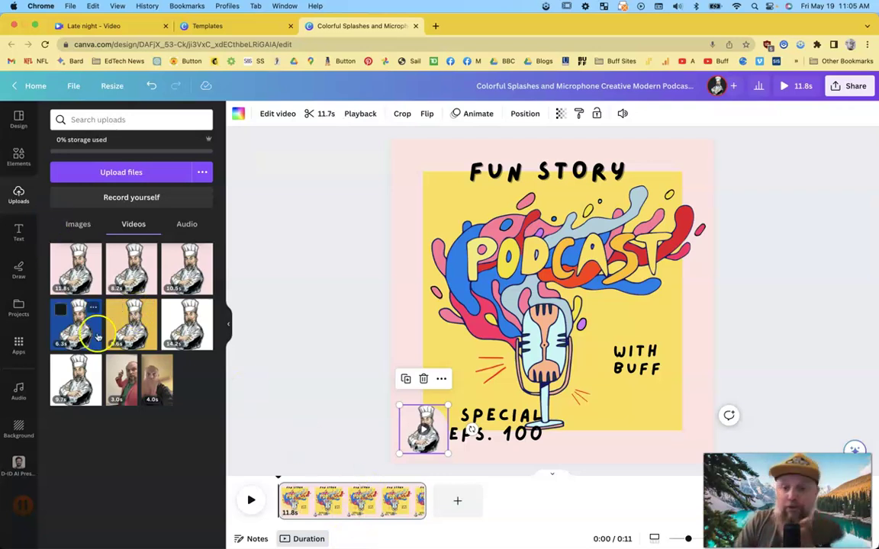
click(18, 344)
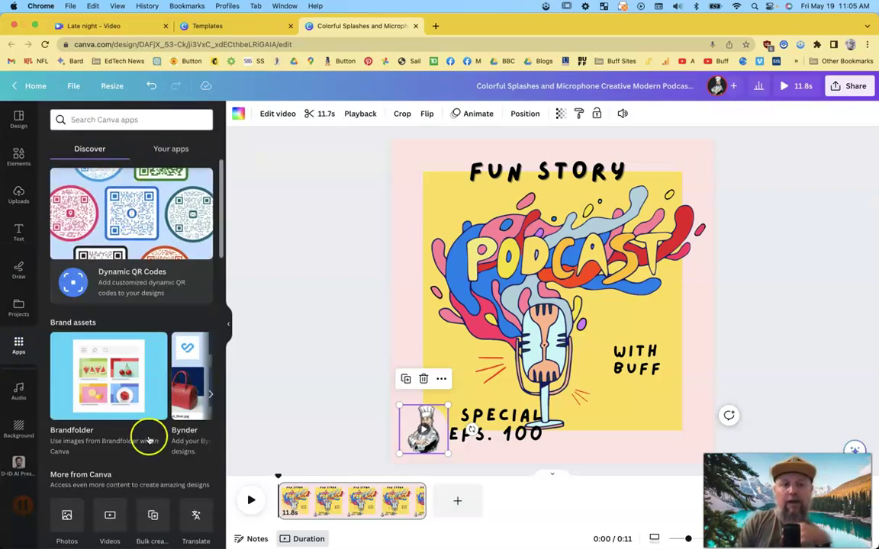
scroll(150, 435, down, 2)
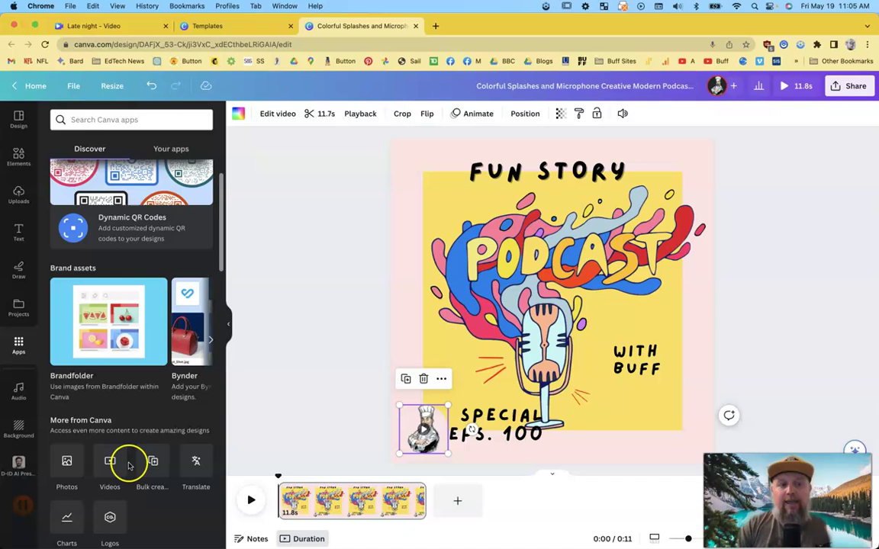
Search the audio library for 'happy' and preview the Calmly Successful track.
click(16, 390)
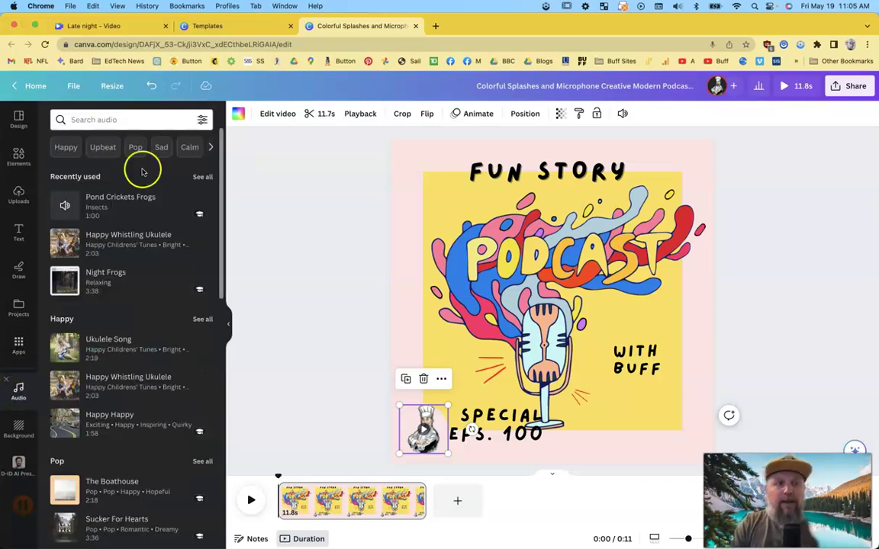
click(130, 120)
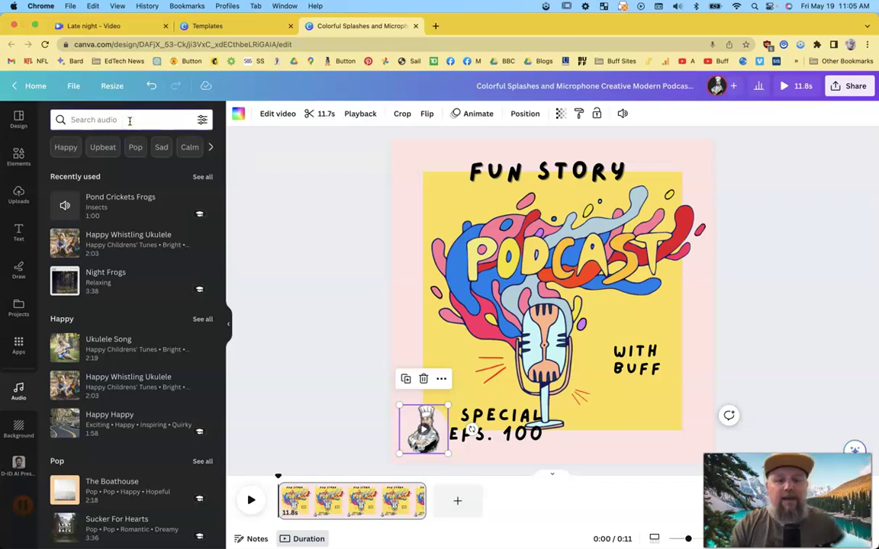
text(happy)
key(Return)
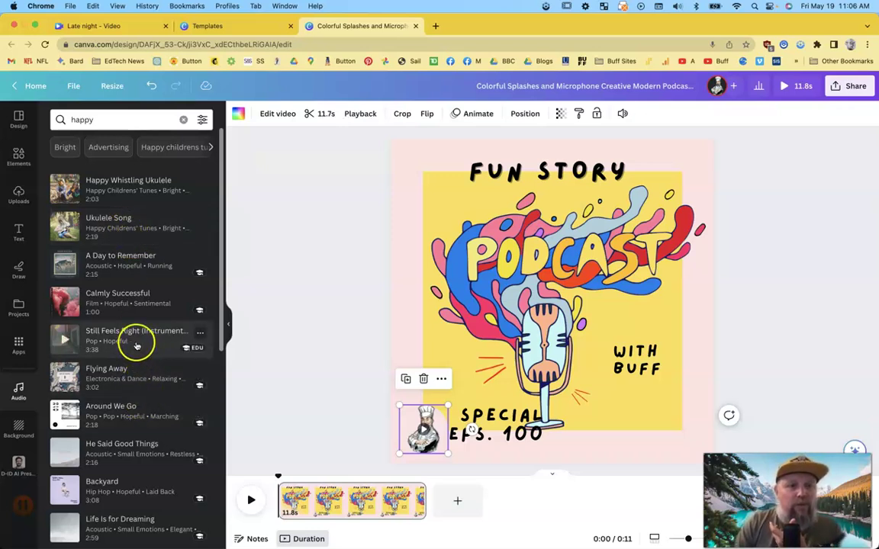
click(64, 303)
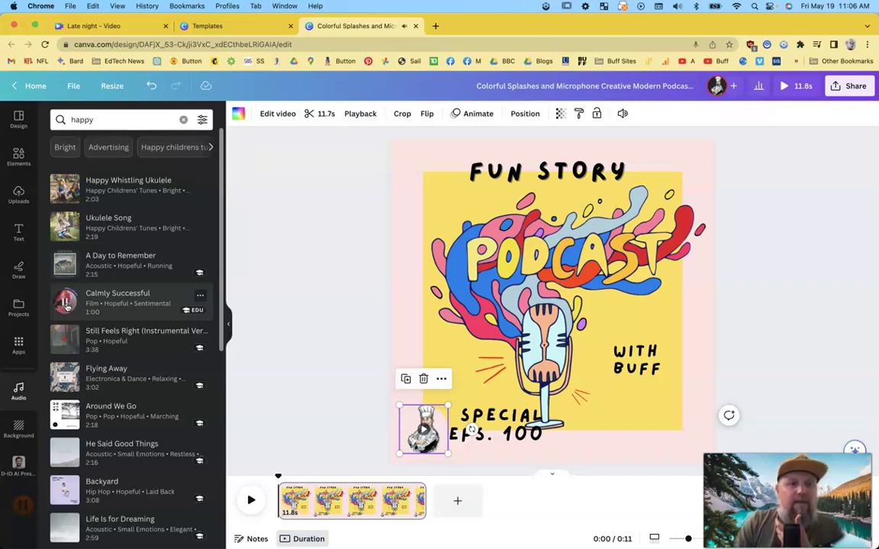
click(66, 305)
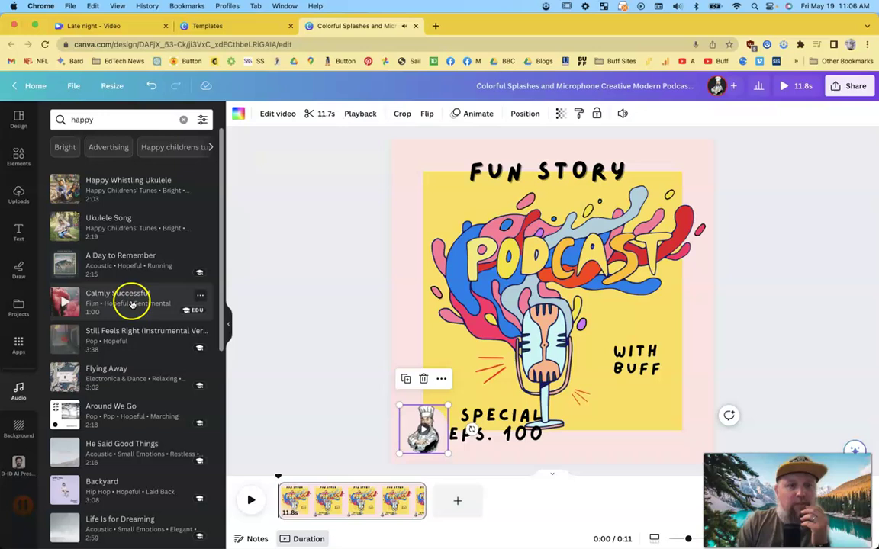
Place Calmly Successful at the timeline start under the page and play it back.
drag(122, 298, 284, 509)
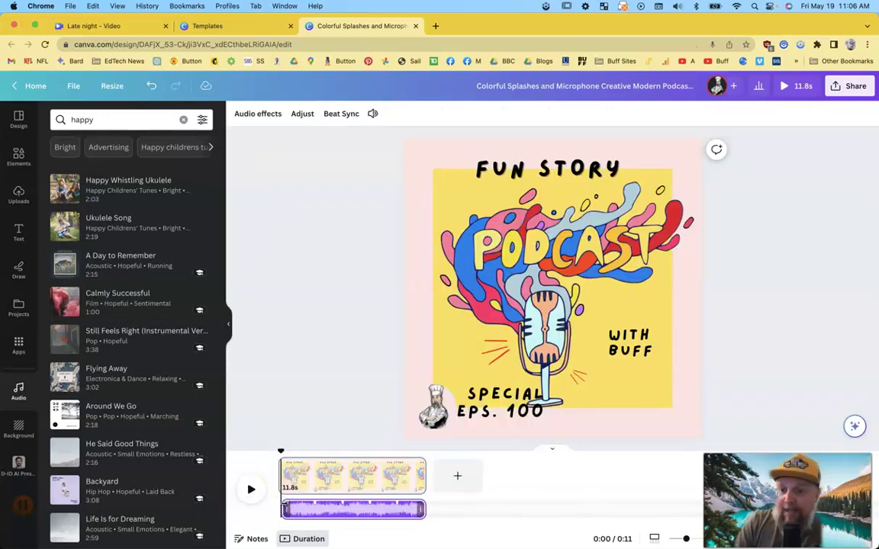
click(328, 510)
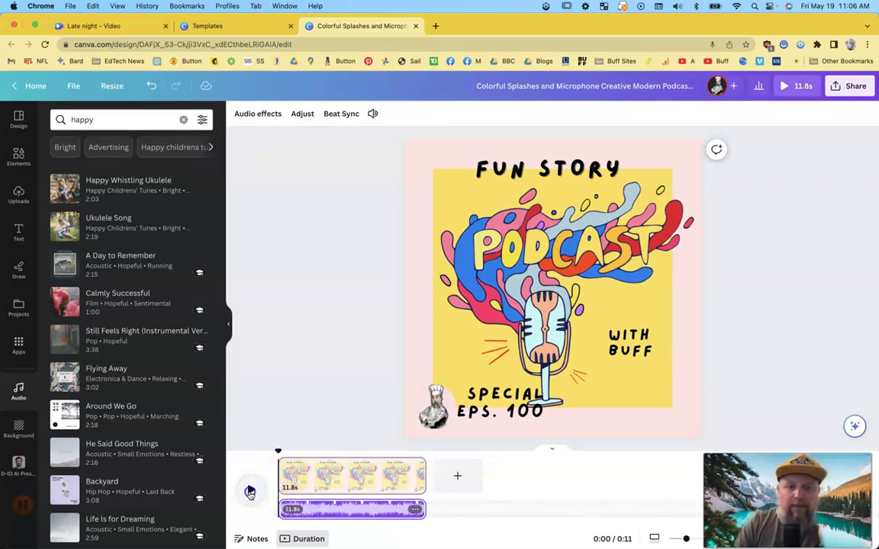
click(250, 492)
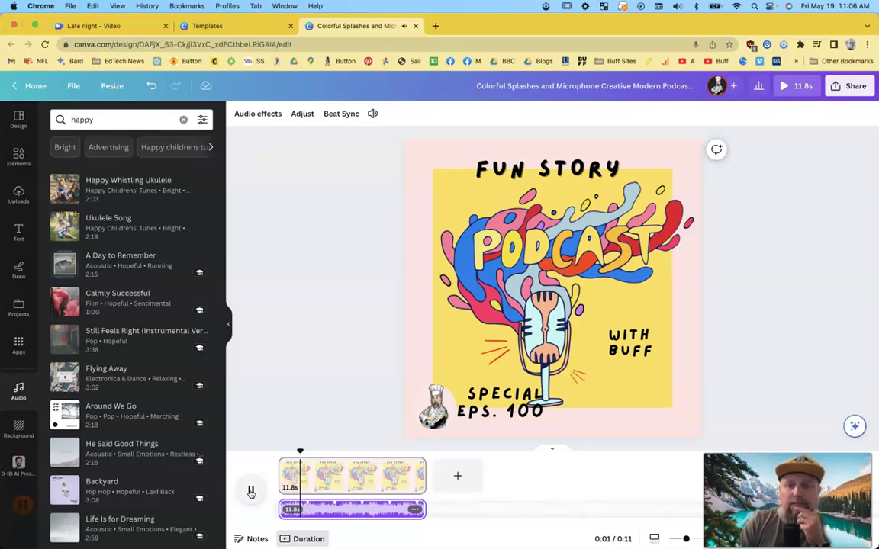
click(251, 492)
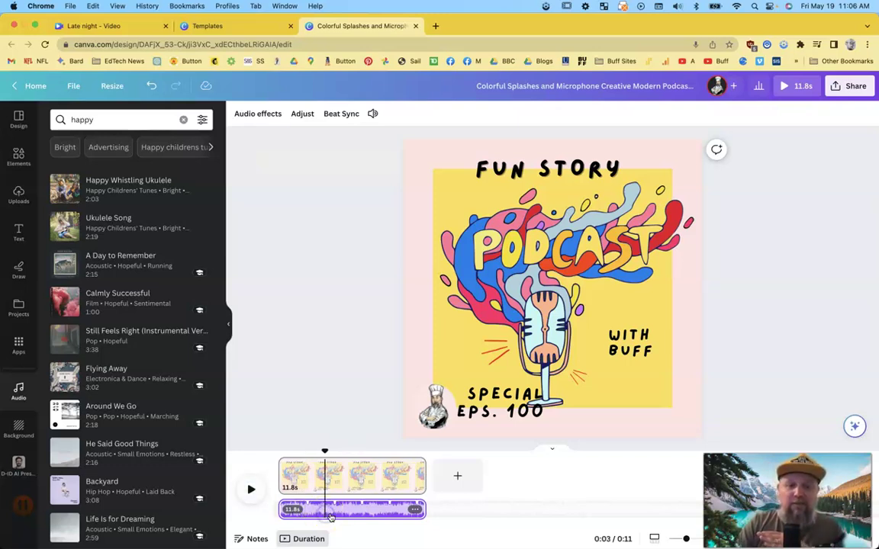
Lower the Calmly Successful volume with the Volume slider and replay to check it.
click(372, 114)
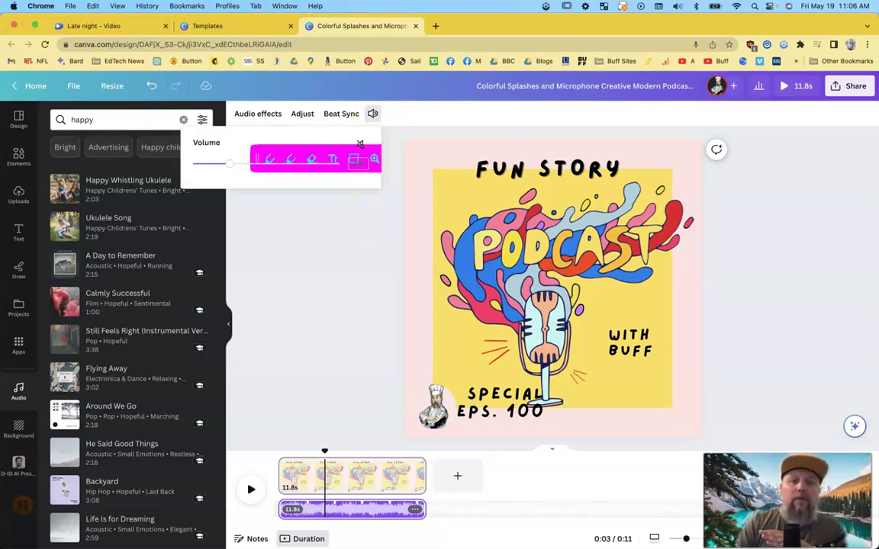
drag(229, 164, 199, 169)
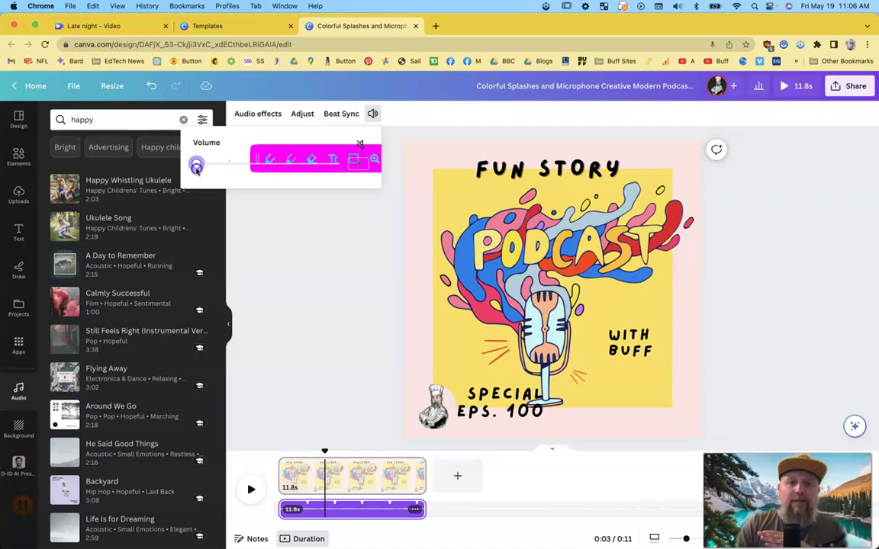
click(251, 489)
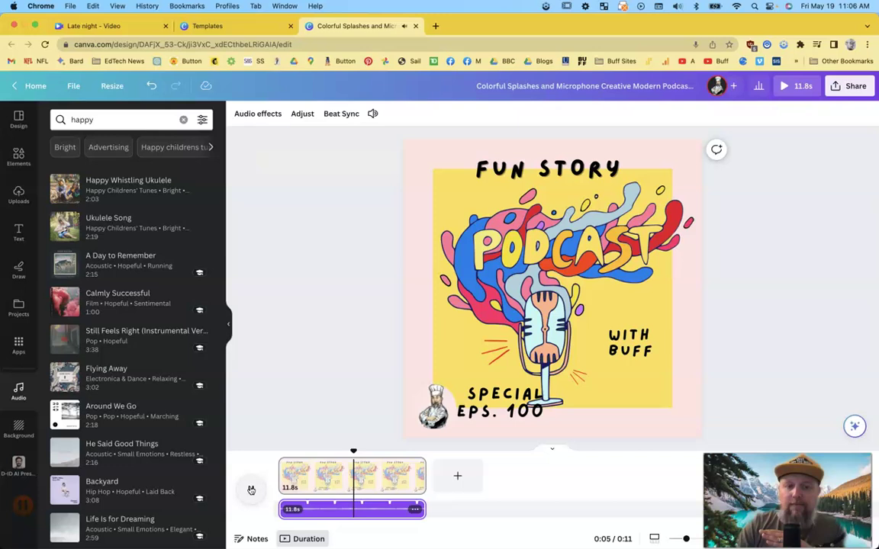
click(251, 489)
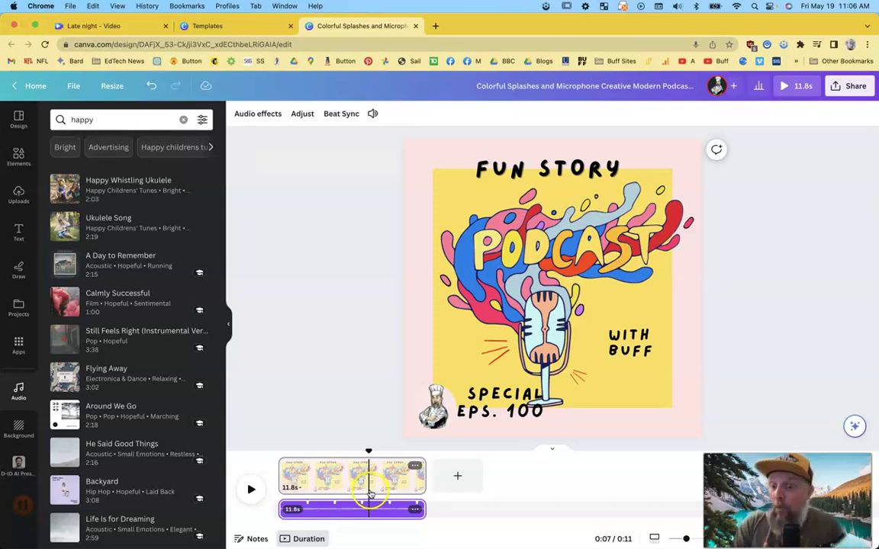
Search audio for cow sounds, preview Cow Moo 2 and add it to the timeline.
double_click(82, 119)
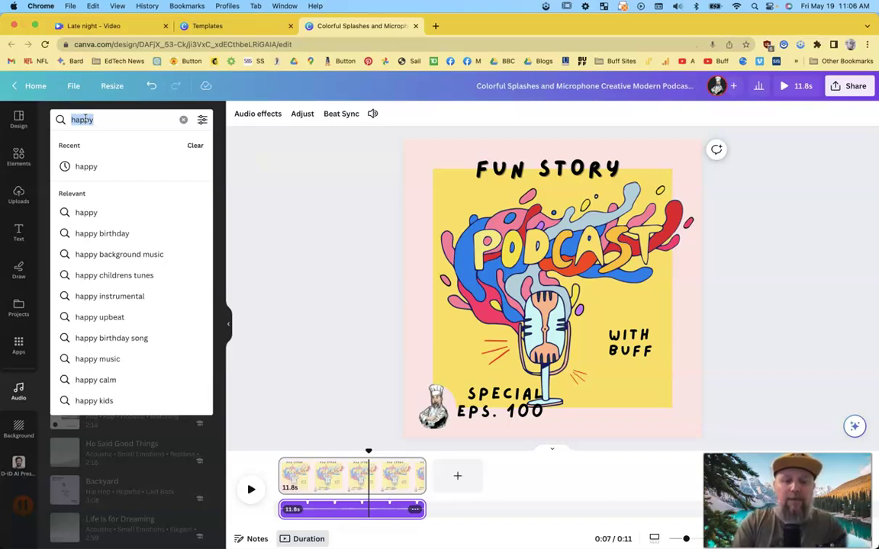
text(cou)
text( sound)
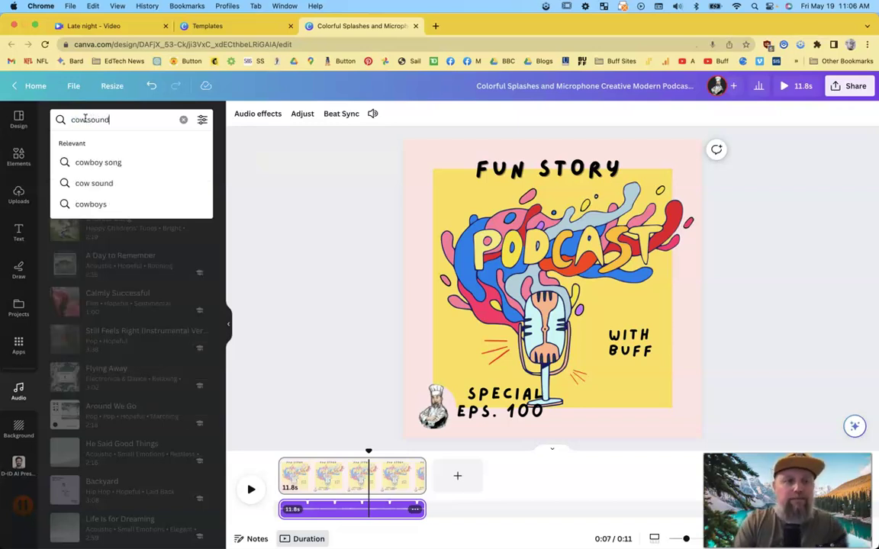
key(Return)
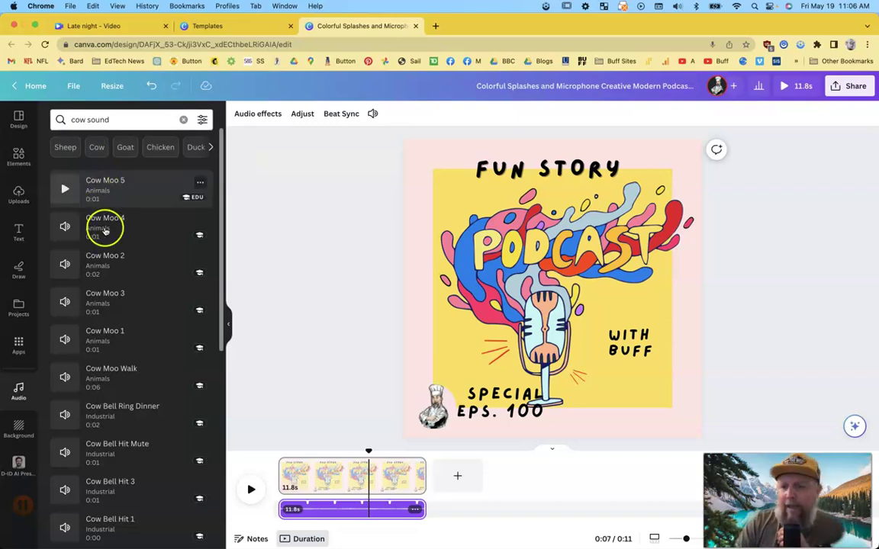
mouse_move(122, 264)
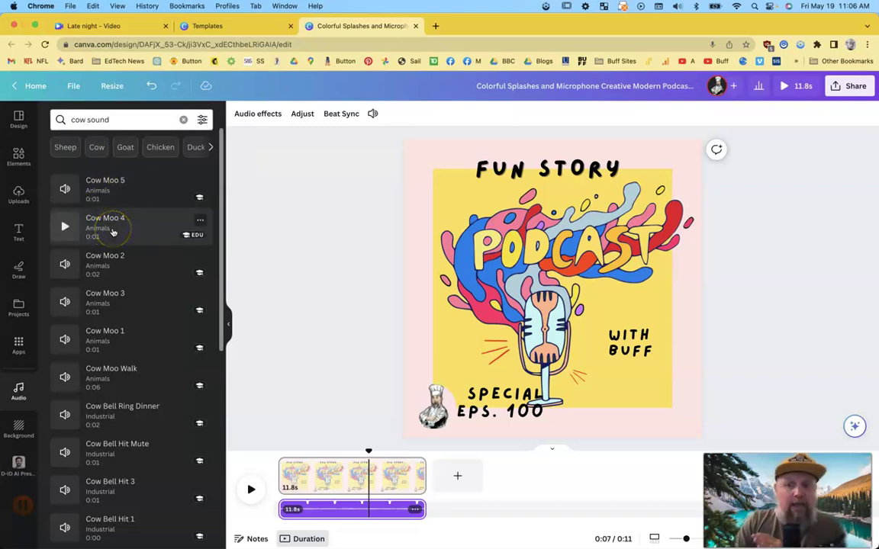
click(66, 264)
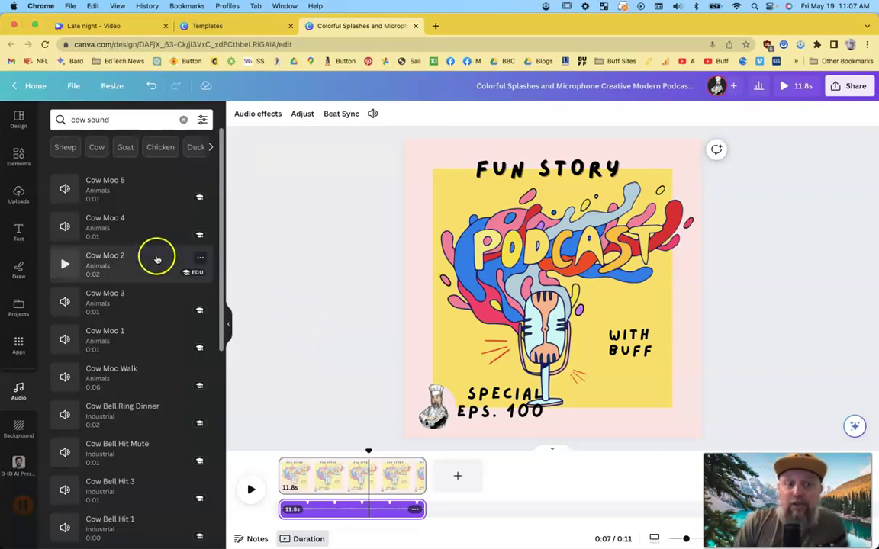
mouse_move(147, 253)
mouse_down()
mouse_move(305, 505)
mouse_move(286, 509)
mouse_up()
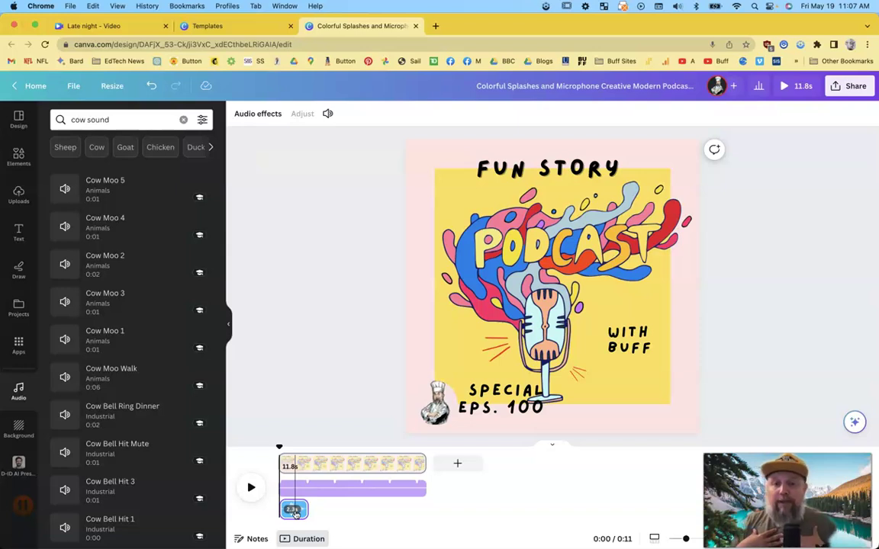
click(395, 416)
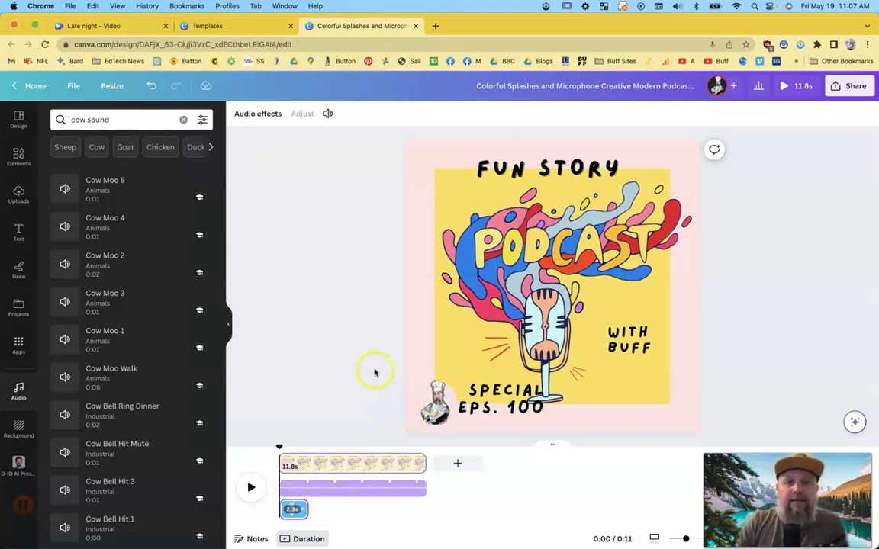
Duplicate page one into a second page and delete the chef video from it.
click(361, 463)
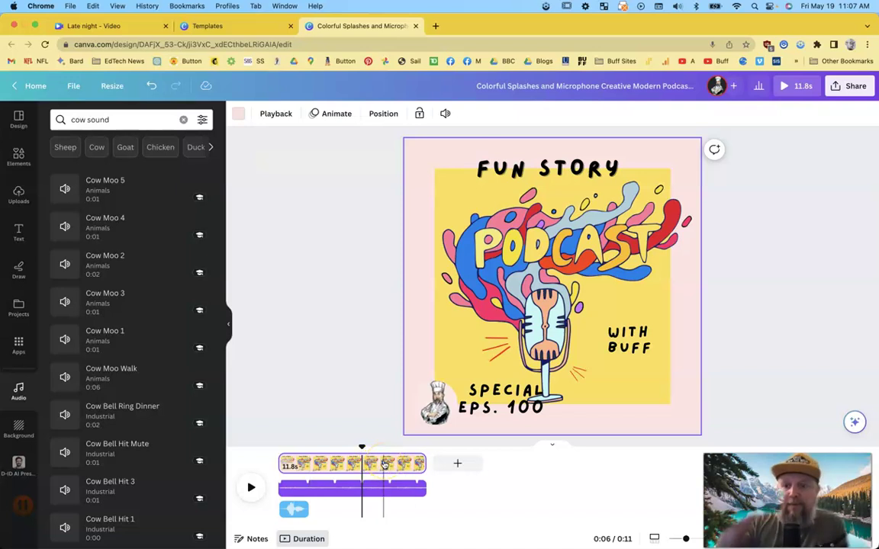
right_click(384, 463)
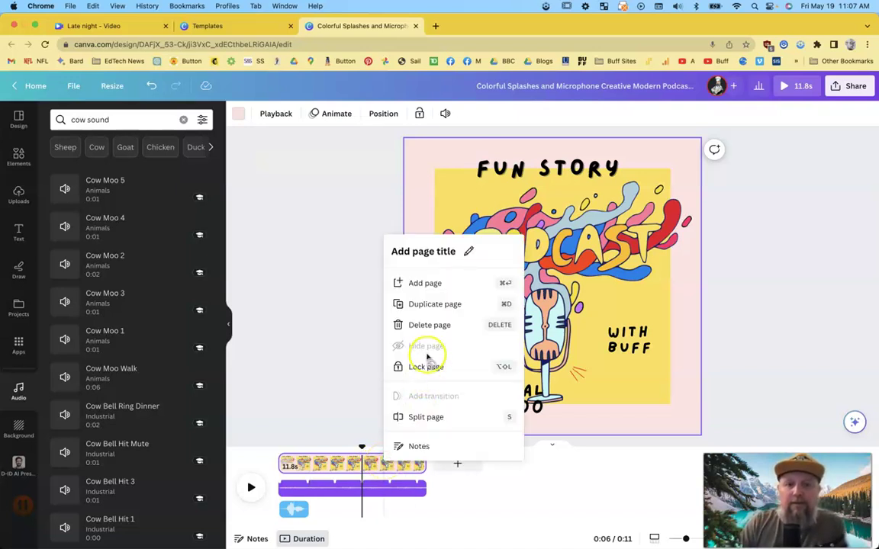
click(448, 305)
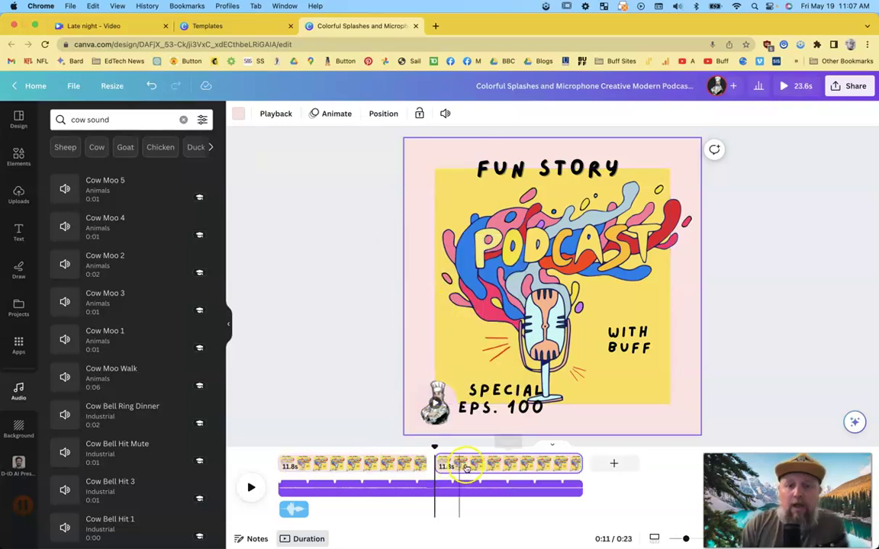
click(434, 404)
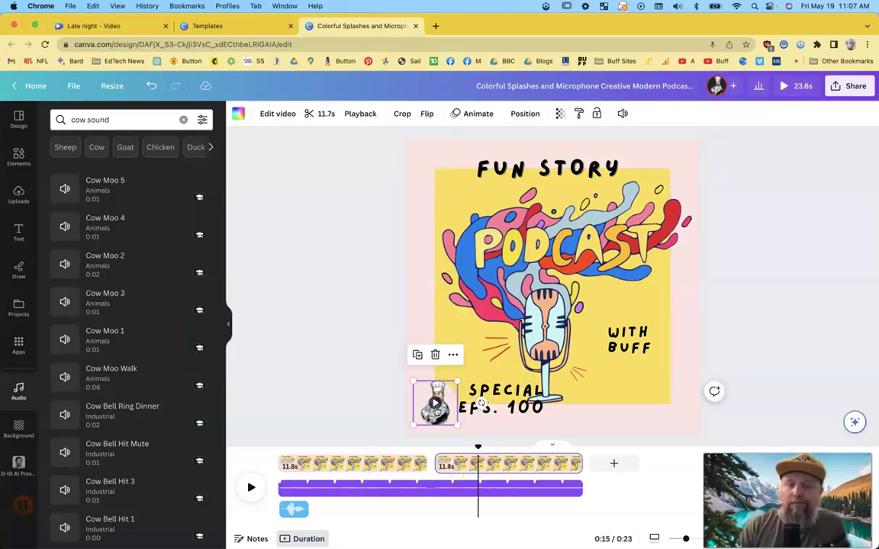
key(Delete)
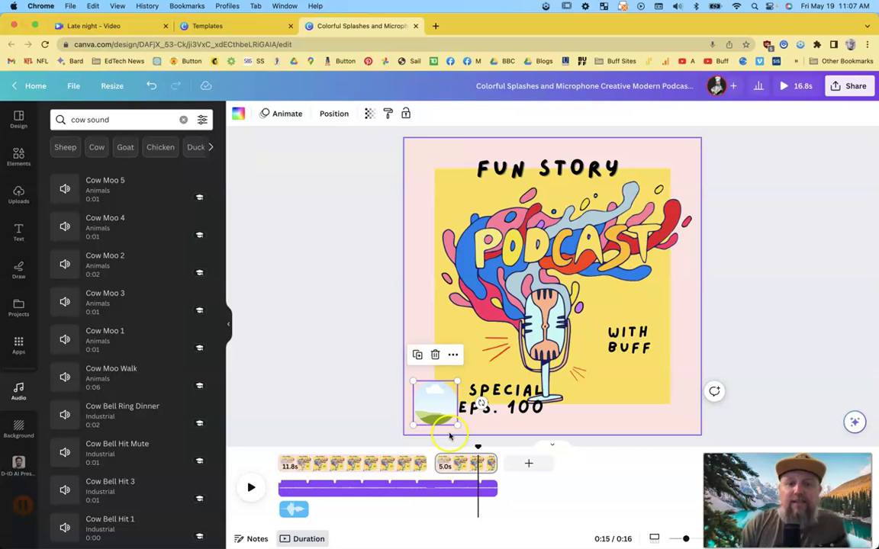
Stretch page two's clip to about 17.6 seconds and bring up the Uploads panel.
click(461, 466)
drag(496, 464, 654, 463)
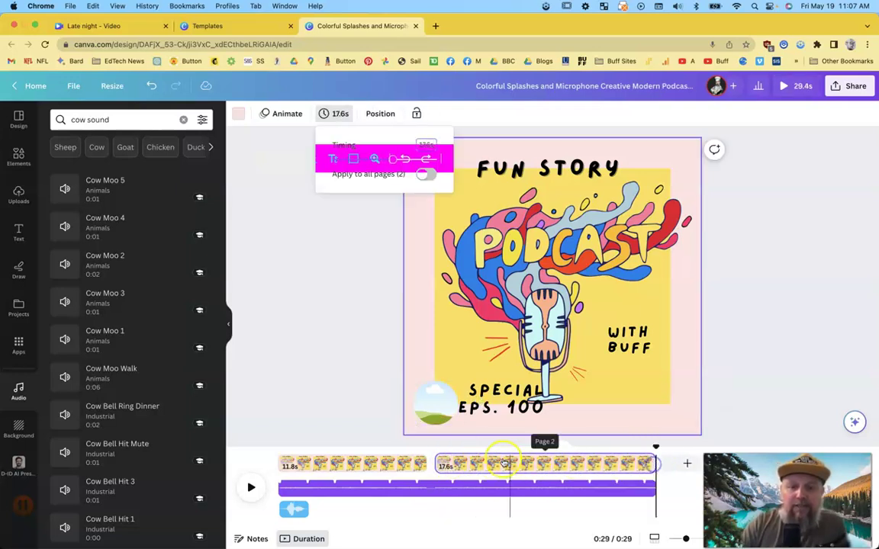
click(462, 463)
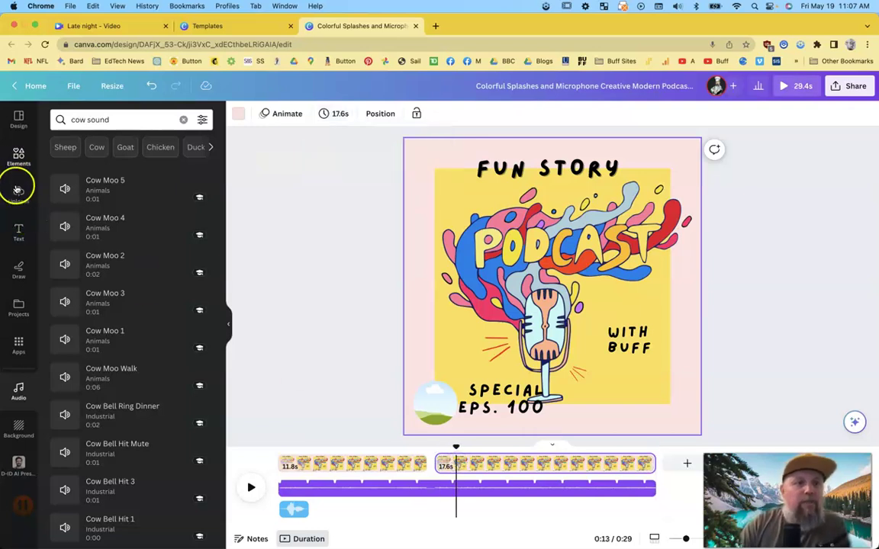
click(18, 193)
Record a camera-off voice narration for page two, bubble in the lower-left, and save it.
click(122, 198)
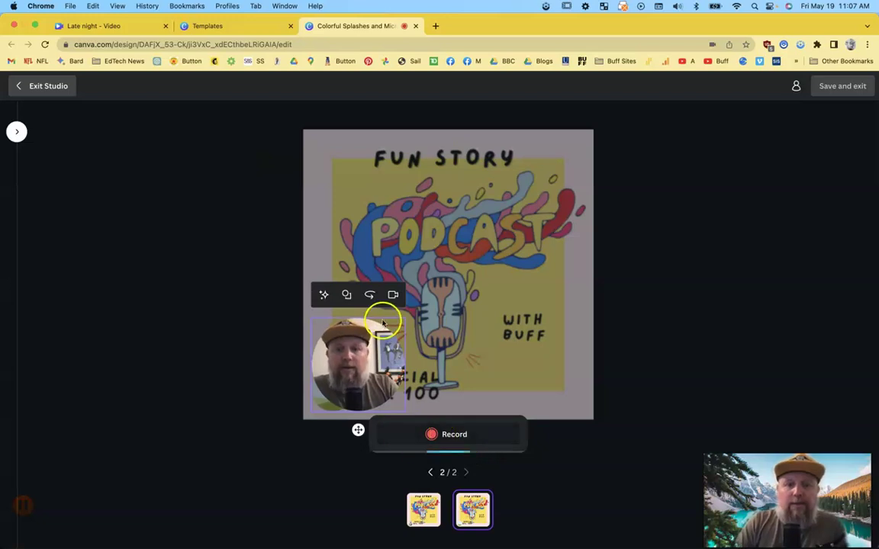
click(393, 294)
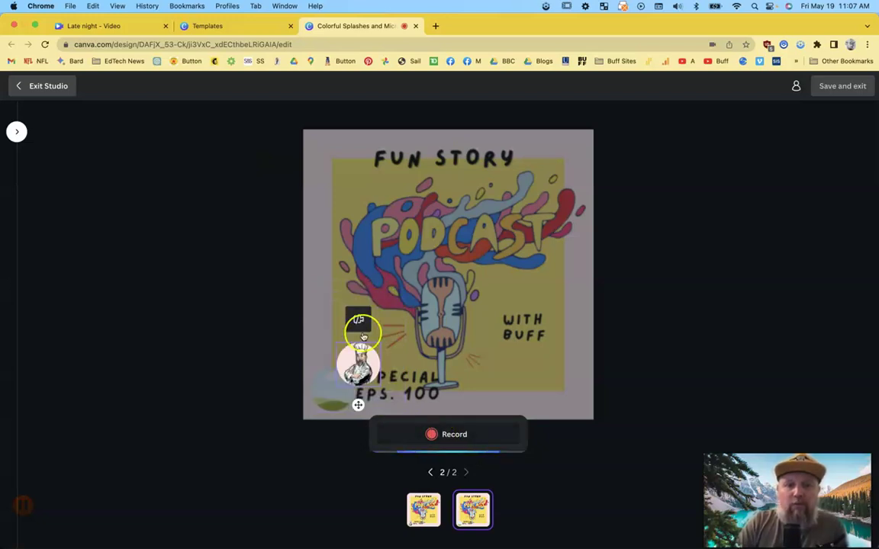
drag(363, 335, 330, 401)
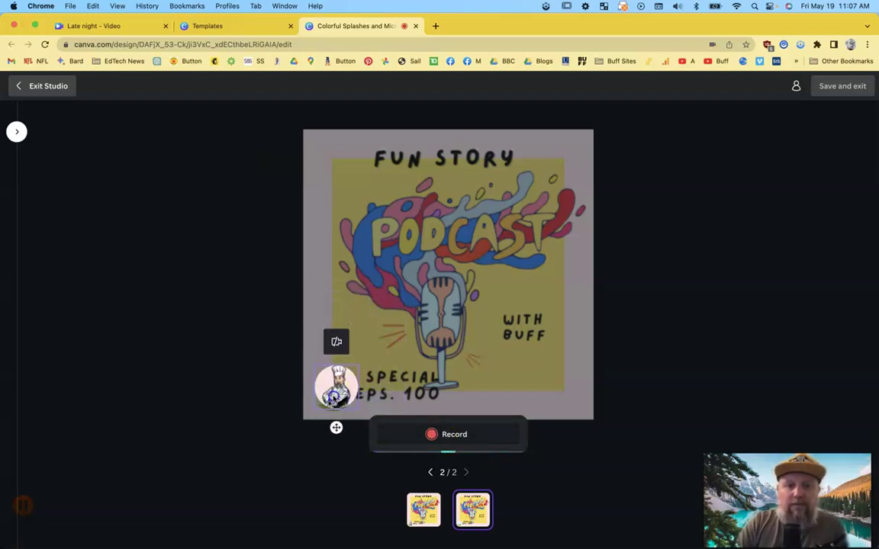
click(472, 434)
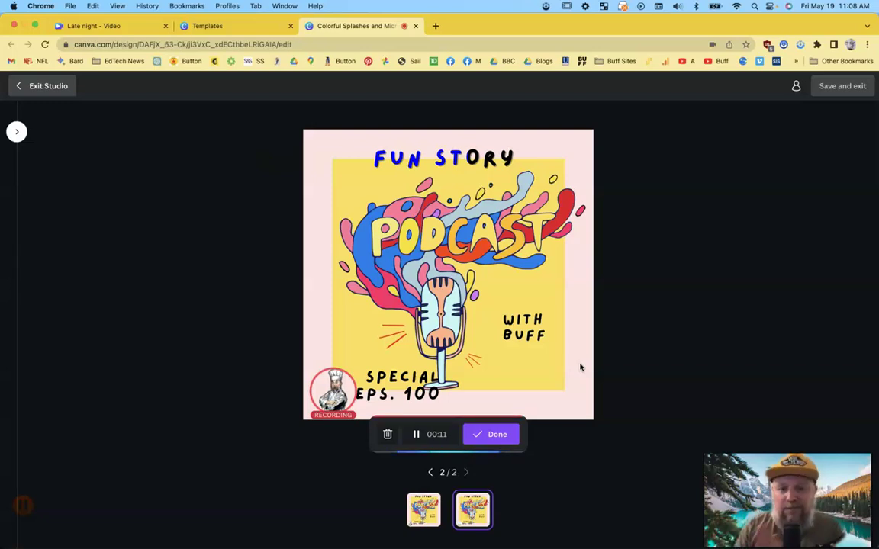
click(498, 434)
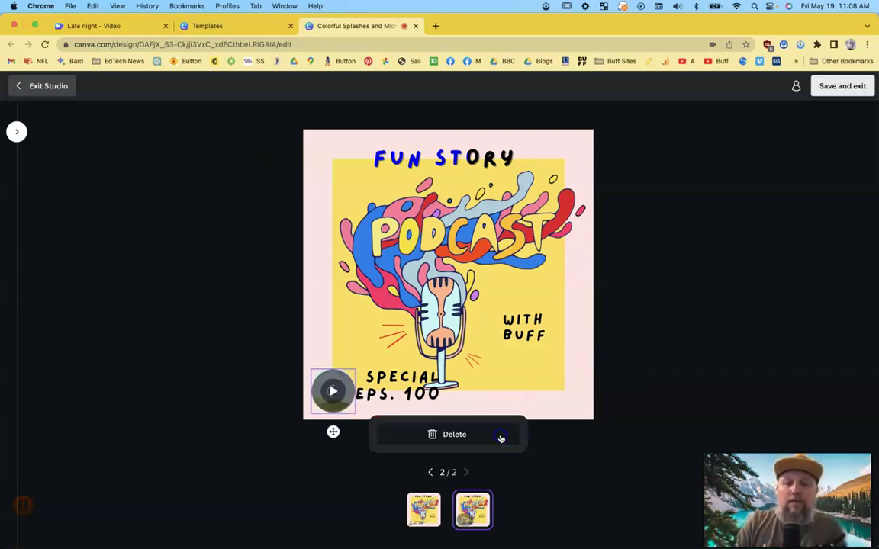
click(823, 90)
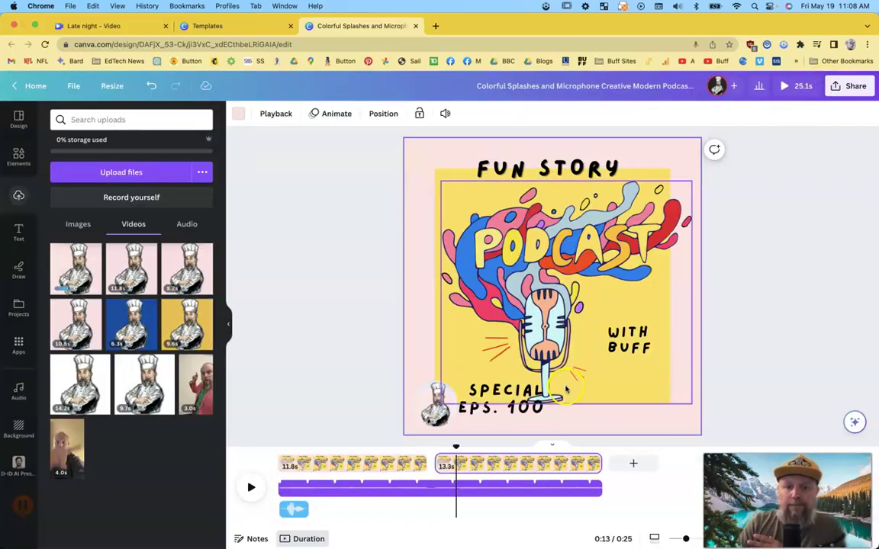
Move the cow sound clip so it starts at the beginning of page two.
mouse_move(455, 448)
mouse_down()
mouse_move(388, 446)
mouse_move(398, 444)
mouse_up()
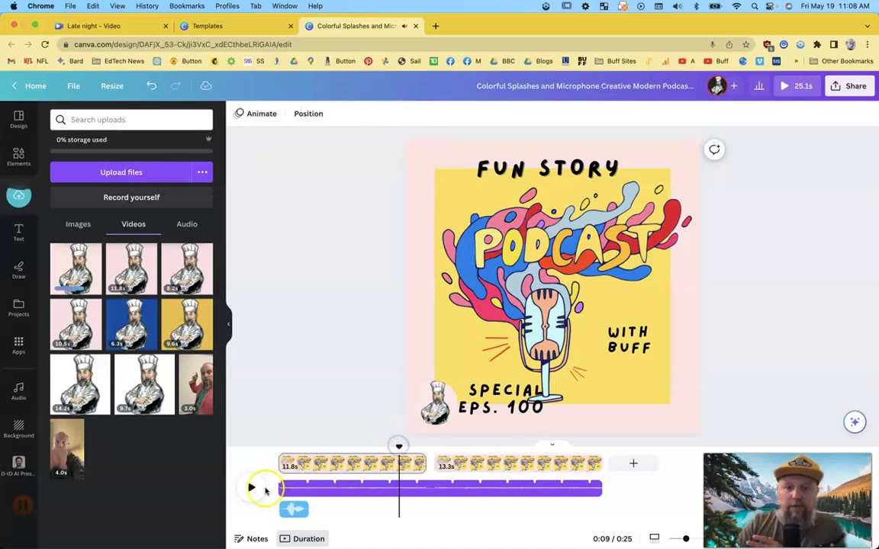
click(319, 510)
drag(319, 510, 450, 509)
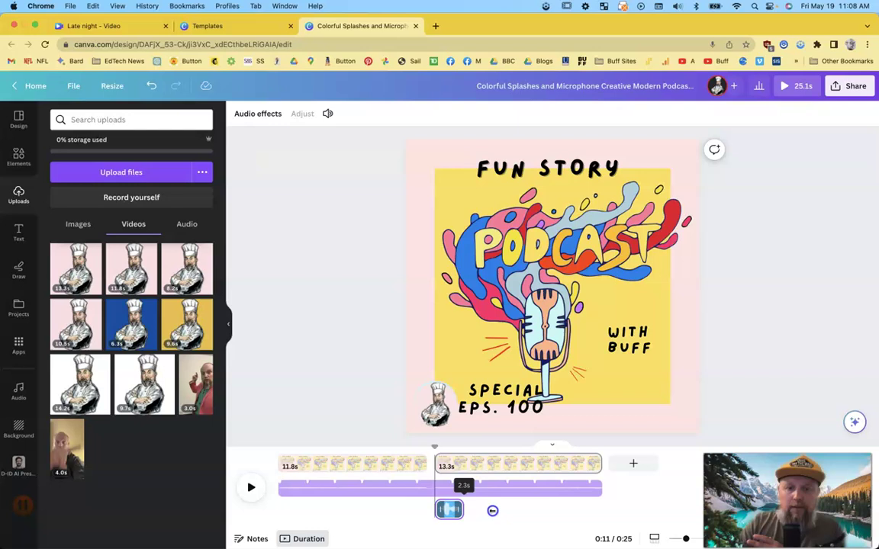
Play back to check the cow timing, then trim the background music to end at 11.8 seconds.
click(251, 487)
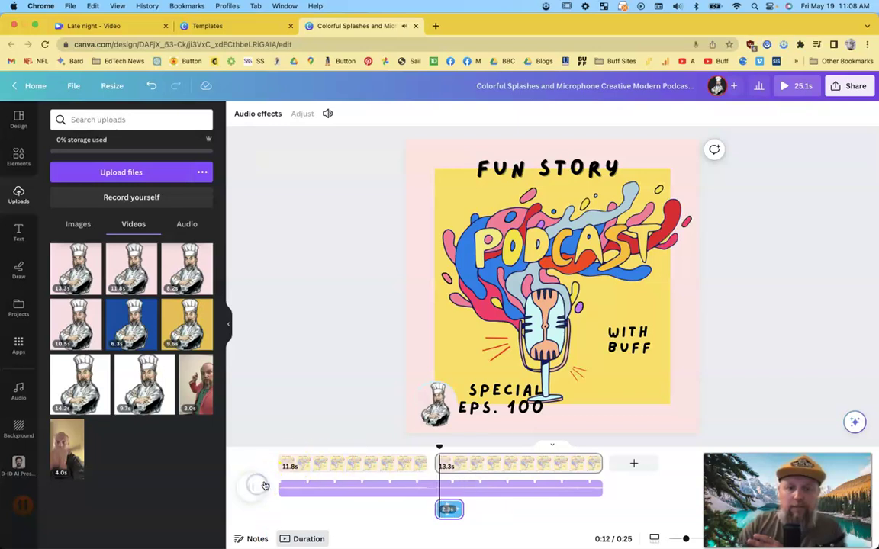
click(388, 448)
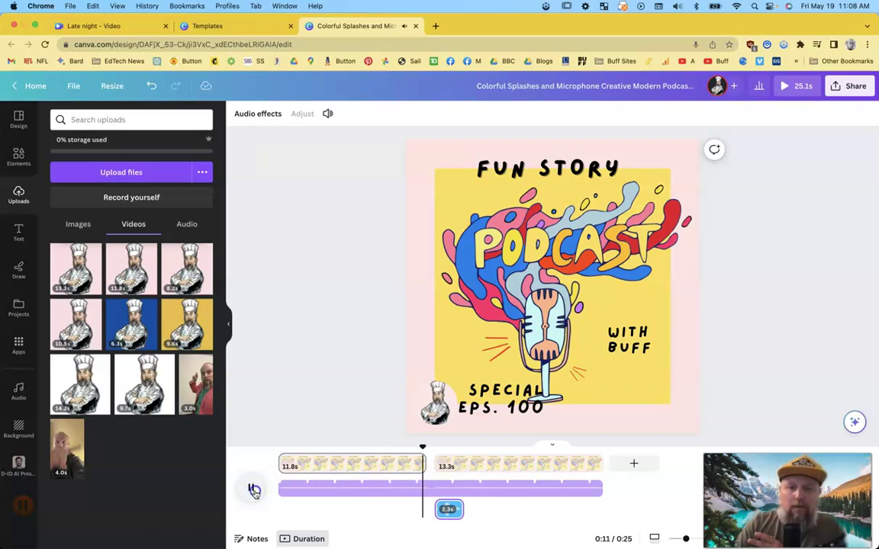
click(254, 491)
drag(598, 487, 424, 486)
click(377, 465)
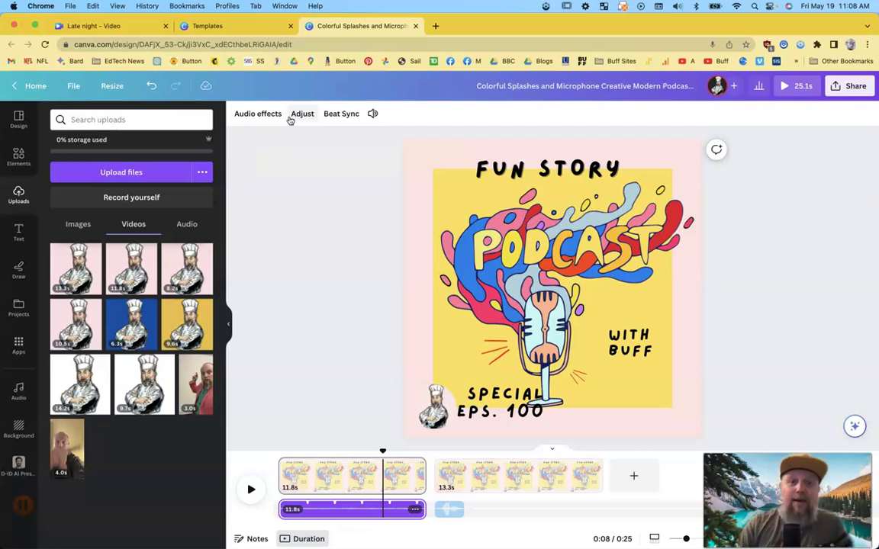
Set a 2.3-second Fade out on the music track and play the design to hear it.
click(302, 120)
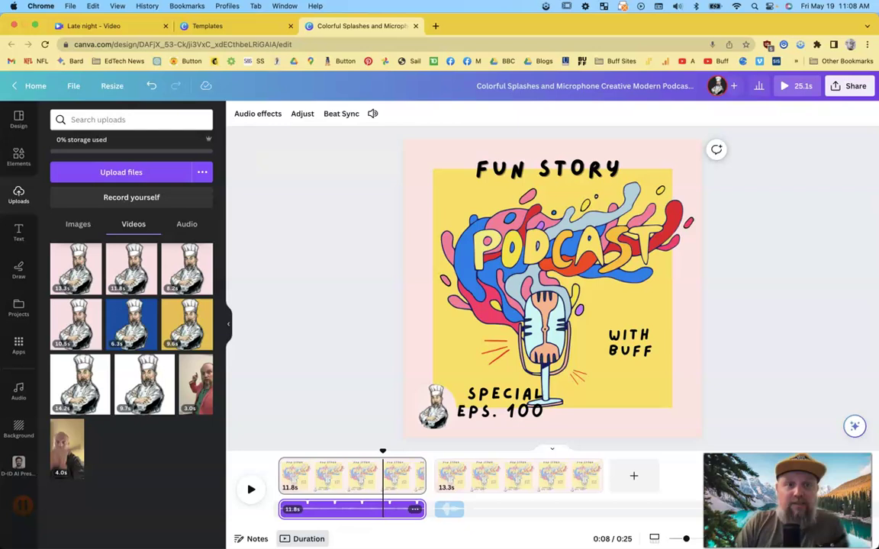
click(264, 119)
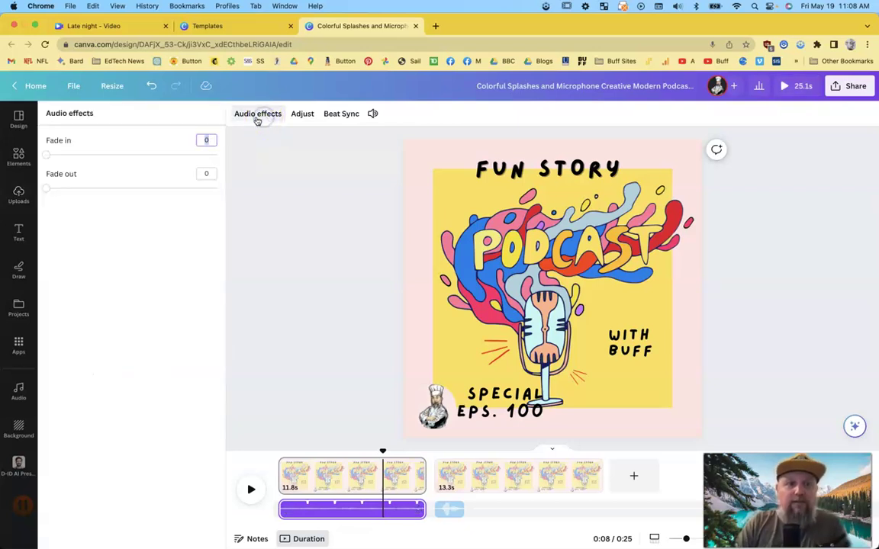
drag(48, 188, 120, 189)
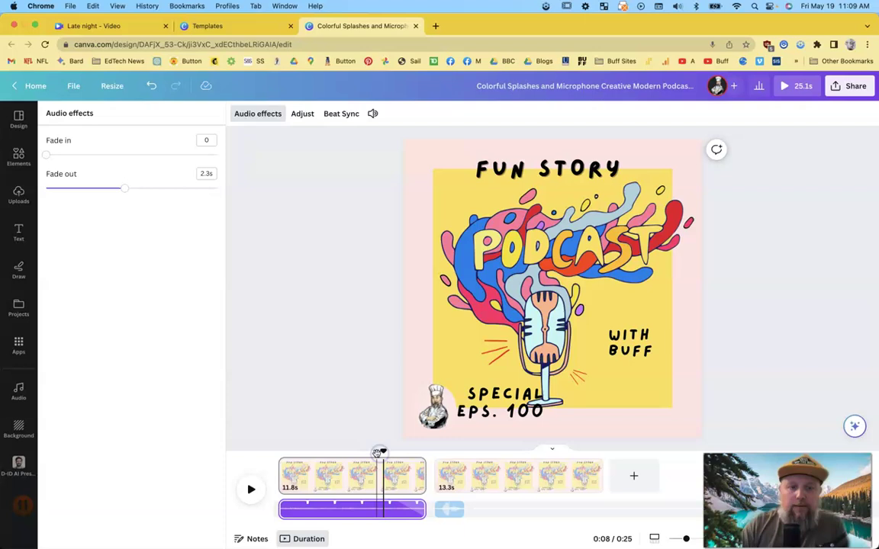
click(253, 491)
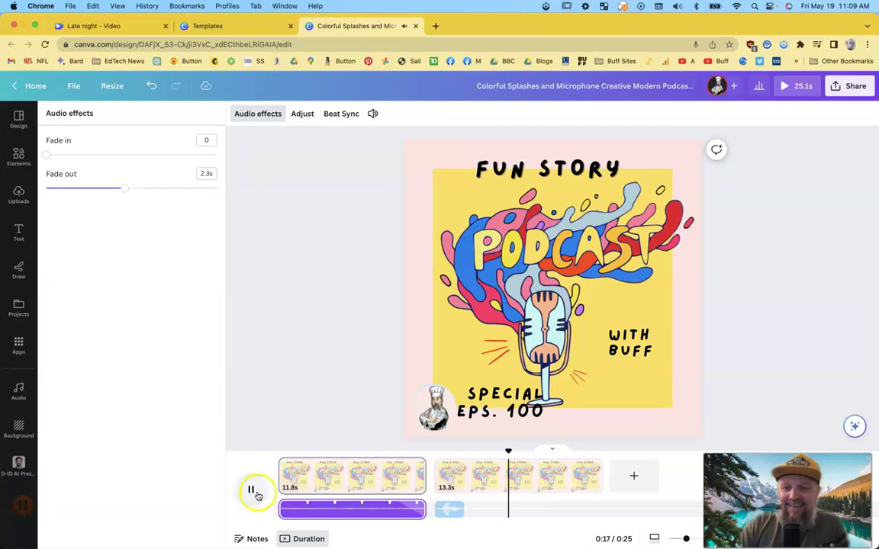
click(252, 492)
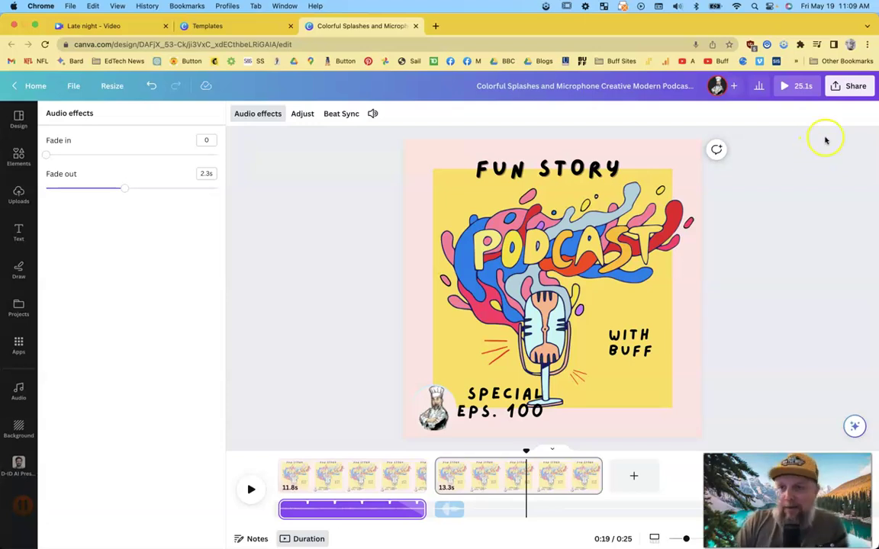
Check the Share access setting, leave it unchanged, and copy the collaboration link.
click(849, 86)
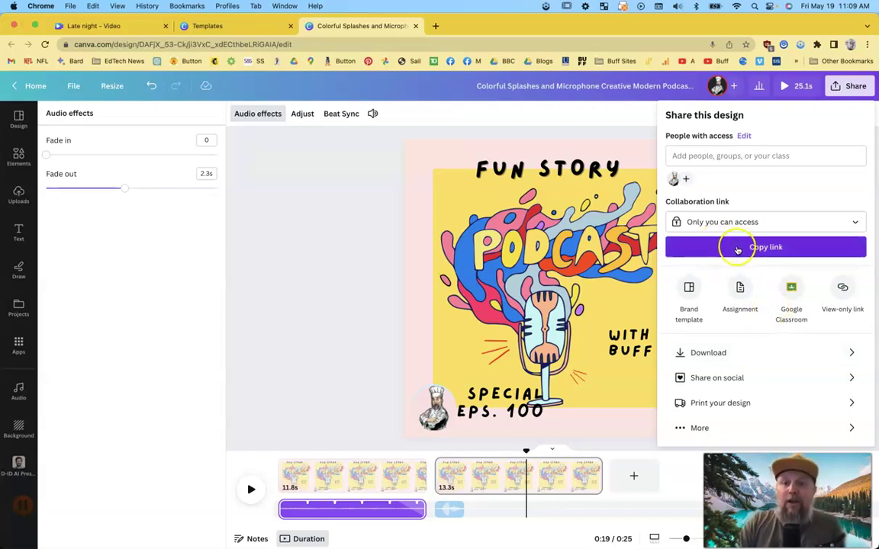
click(780, 225)
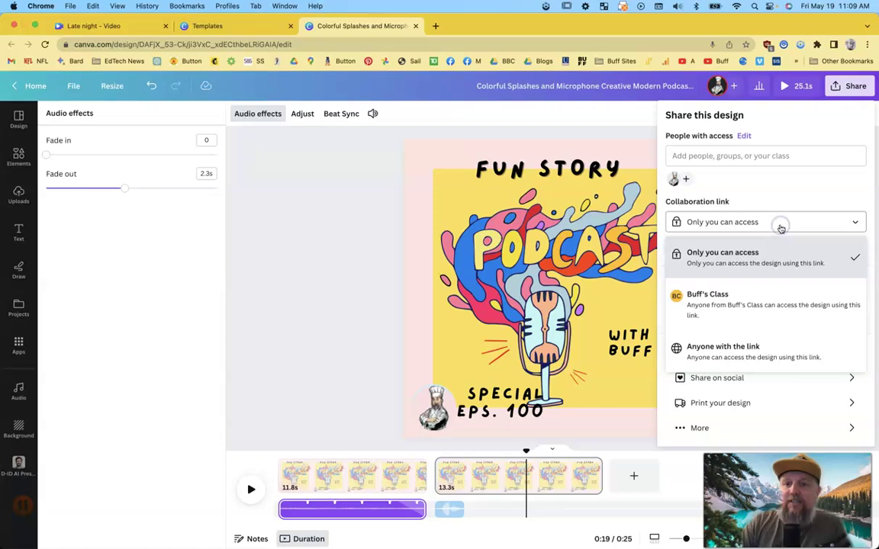
click(826, 202)
click(753, 248)
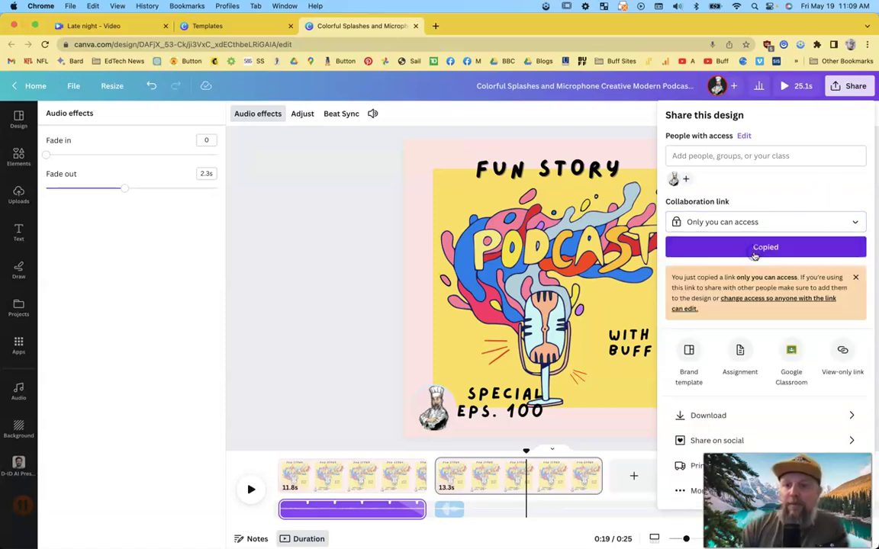
click(856, 279)
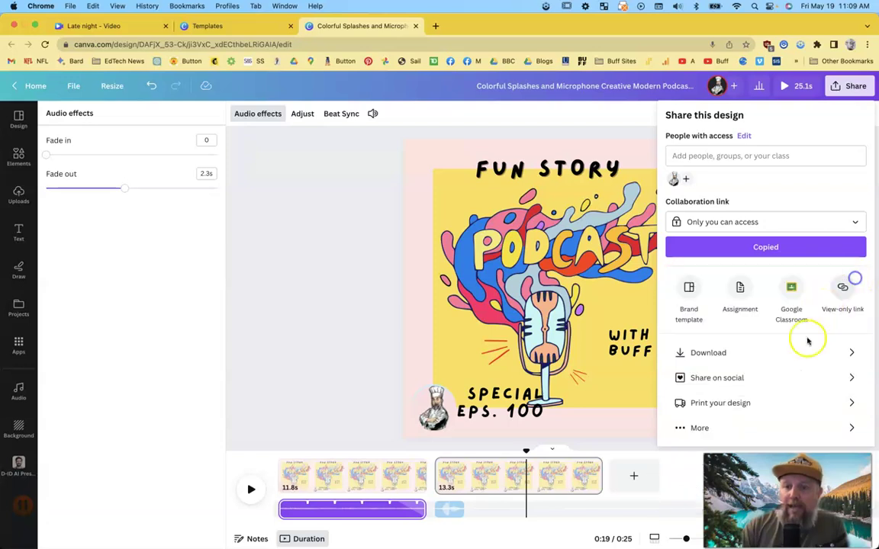
Create and copy a view-only link so anyone can watch the podcast video.
click(843, 294)
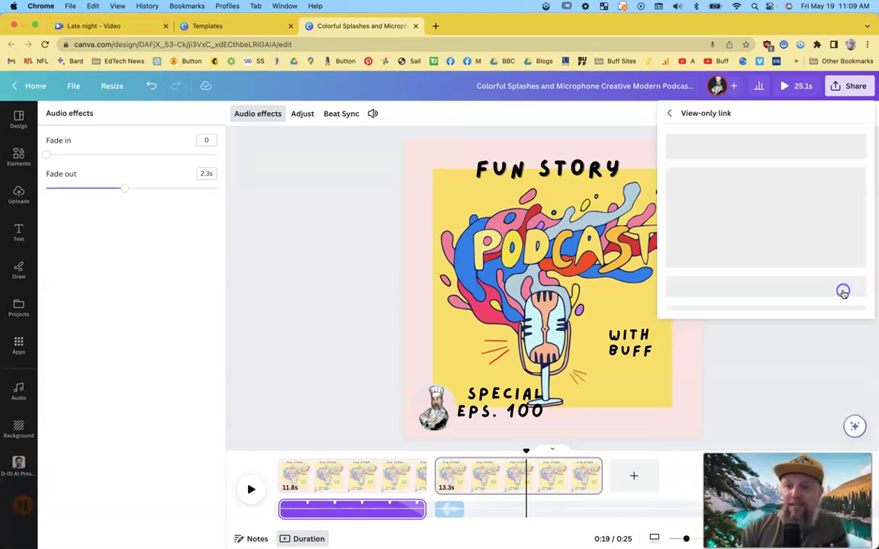
click(848, 173)
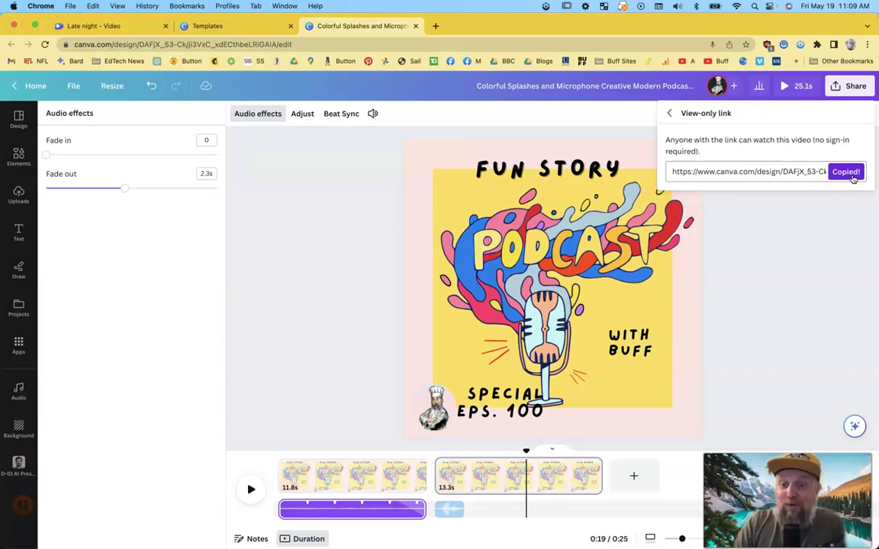
click(578, 263)
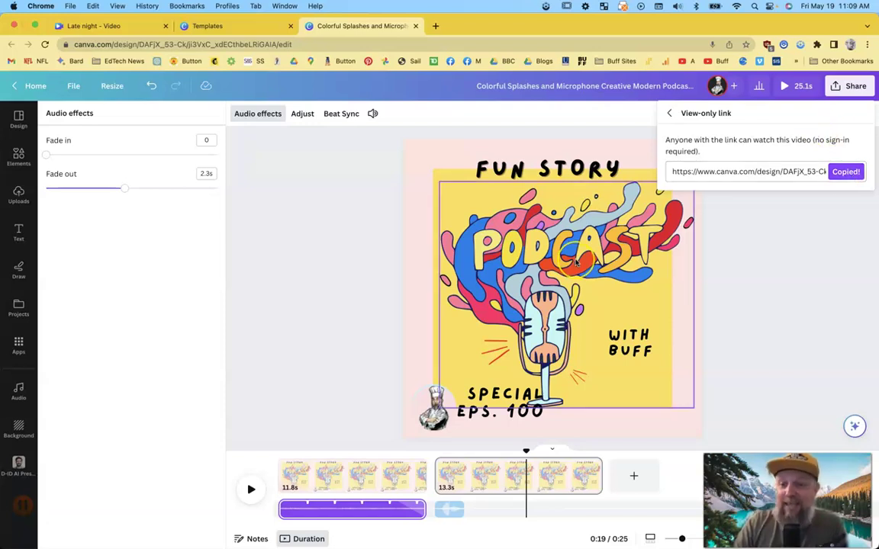
click(341, 352)
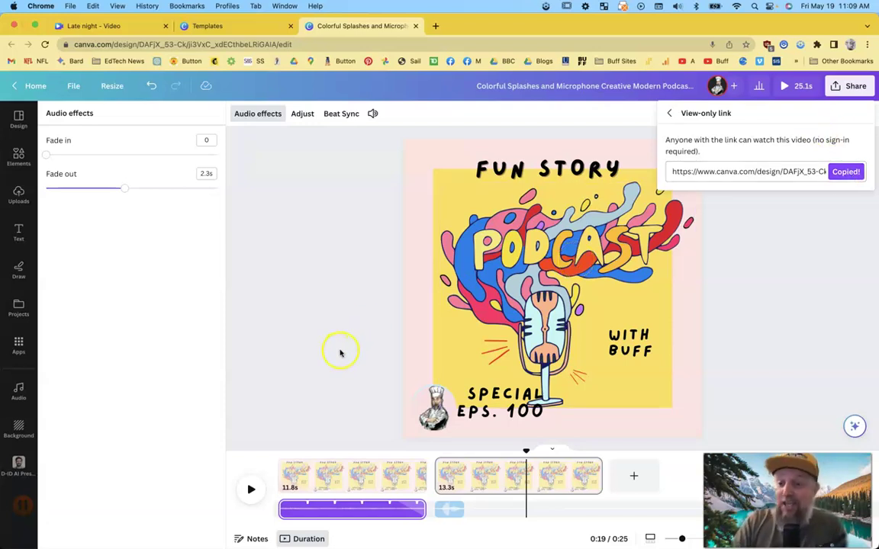